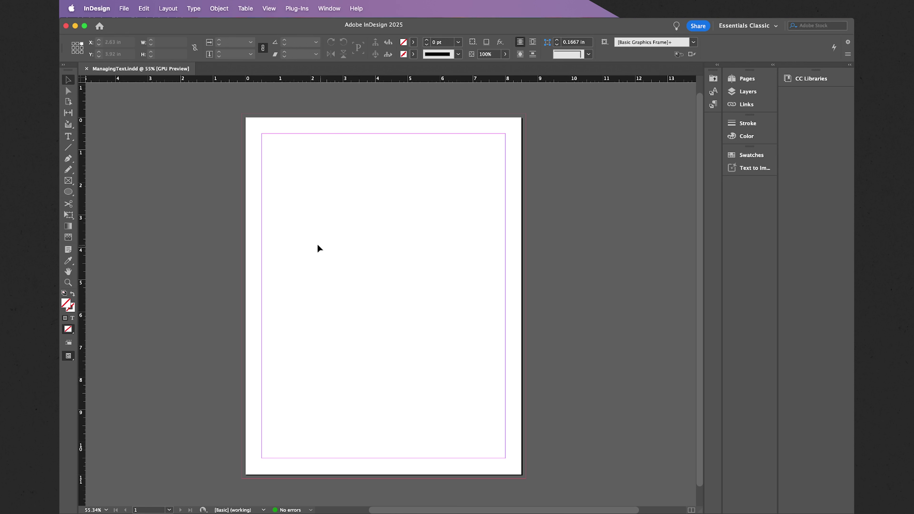
- Draw a text frame about 5.8 in wide and 1.9 in high near the page's top, enter "FALL FASHION" and select that text
{"action": "scroll", "coordinate": [367, 225], "scroll_direction": "up", "scroll_amount": 3}
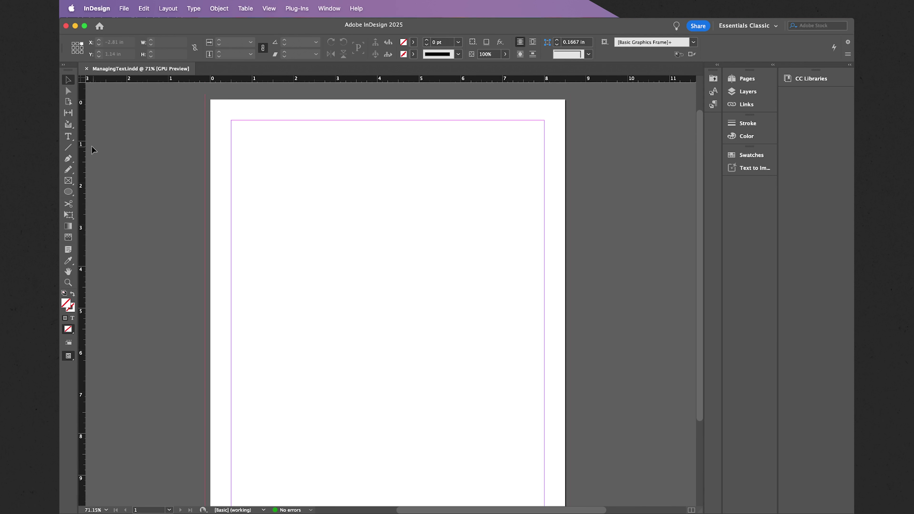
{"action": "left_click", "coordinate": [68, 136]}
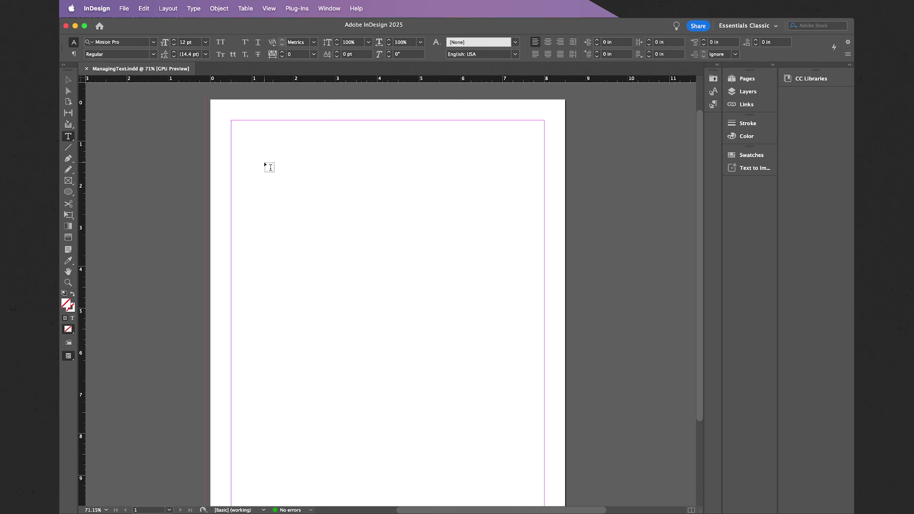
{"action": "left_click_drag", "start_coordinate": [265, 163], "coordinate": [505, 242]}
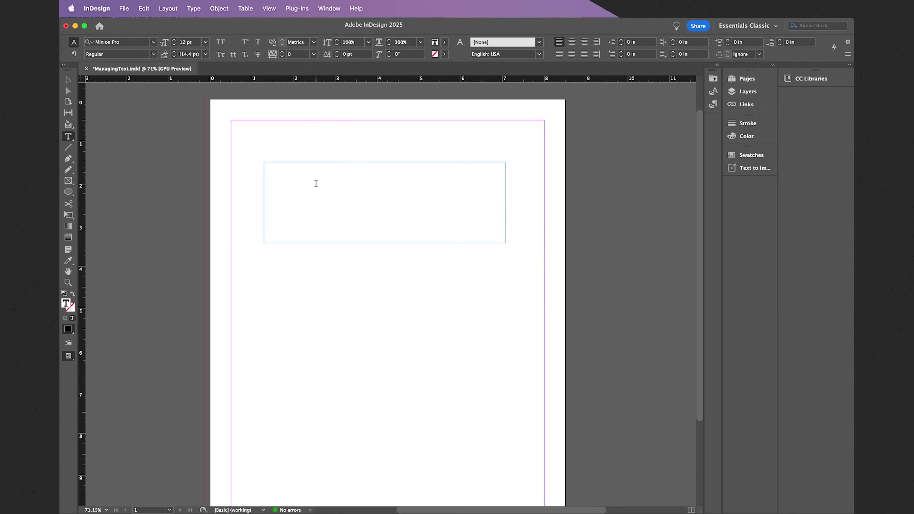
{"action": "type", "text": "FALL FASHION"}
{"action": "key", "text": "super+a"}
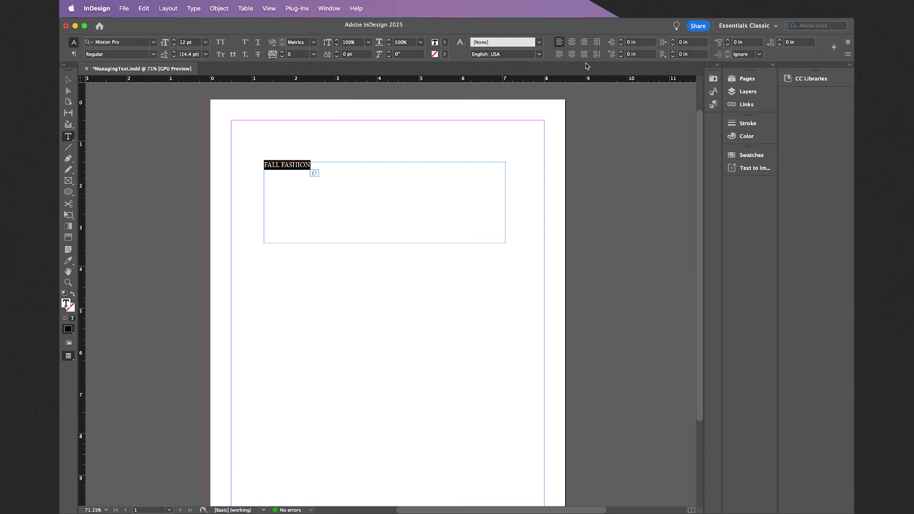
{"action": "left_click", "coordinate": [316, 163]}
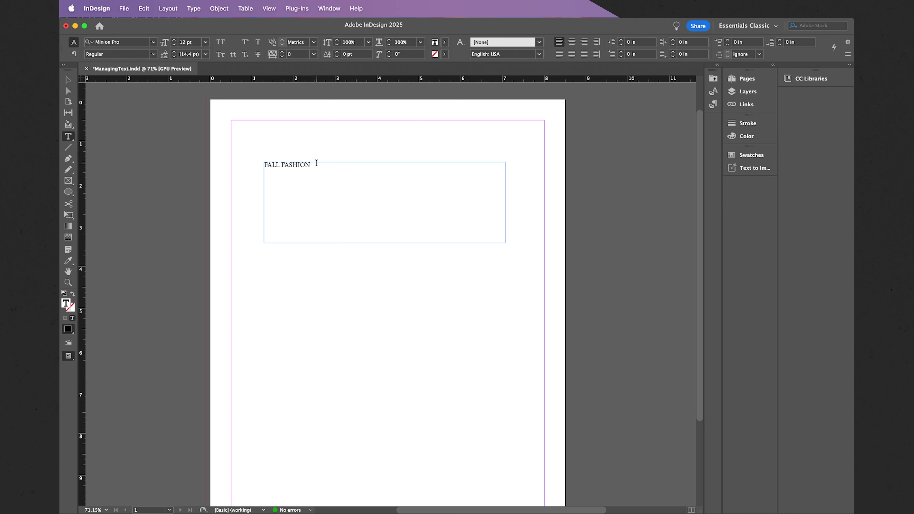
{"action": "left_click_drag", "start_coordinate": [317, 163], "coordinate": [264, 169]}
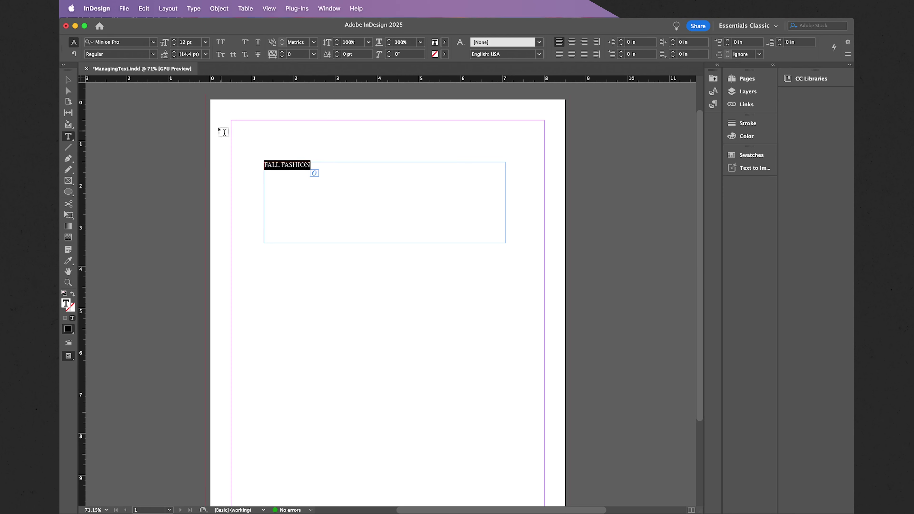
- Increase the selected FALL FASHION text's font size in small increments to 31 pt
{"action": "left_click", "coordinate": [174, 40]}
{"action": "left_click", "coordinate": [174, 40]}
{"action": "left_click", "coordinate": [175, 40]}
{"action": "left_click", "coordinate": [175, 41]}
{"action": "left_click", "coordinate": [175, 41]}
{"action": "left_click", "coordinate": [175, 40]}
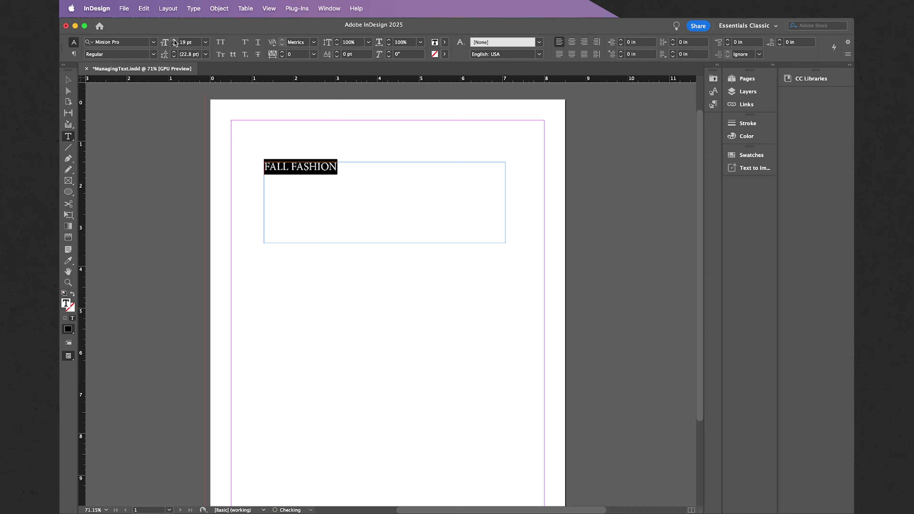
{"action": "left_click", "coordinate": [174, 40]}
{"action": "left_click", "coordinate": [175, 40]}
{"action": "left_click", "coordinate": [175, 40]}
{"action": "left_click", "coordinate": [174, 40]}
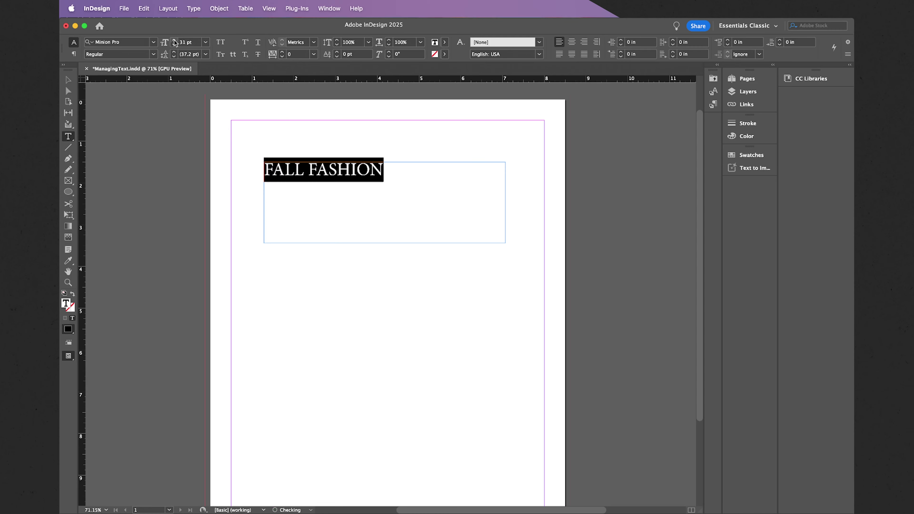
{"action": "left_click", "coordinate": [175, 40]}
{"action": "left_click", "coordinate": [174, 40]}
{"action": "left_click", "coordinate": [174, 40]}
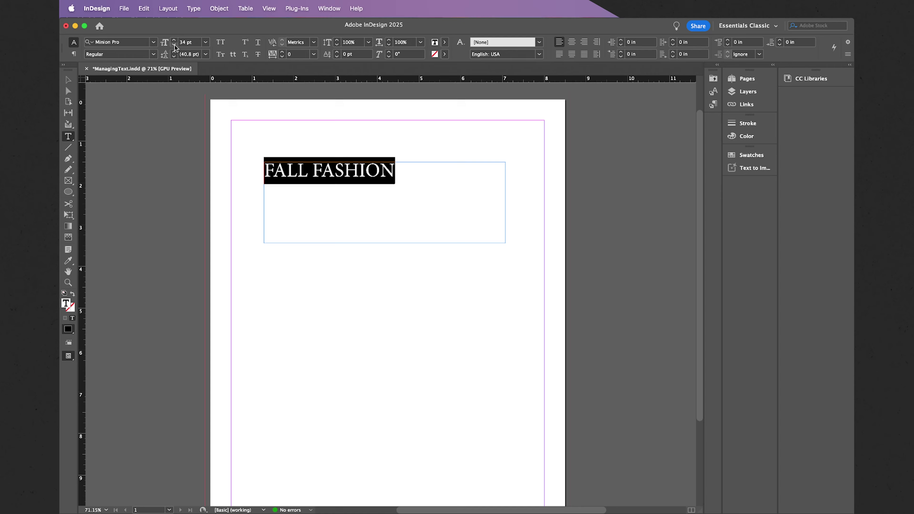
{"action": "left_click", "coordinate": [174, 44]}
{"action": "left_click", "coordinate": [174, 44]}
{"action": "left_click", "coordinate": [174, 45]}
- Set the font size of the FALL FASHION text to 100 pt
{"action": "left_click_drag", "start_coordinate": [196, 44], "coordinate": [188, 43]}
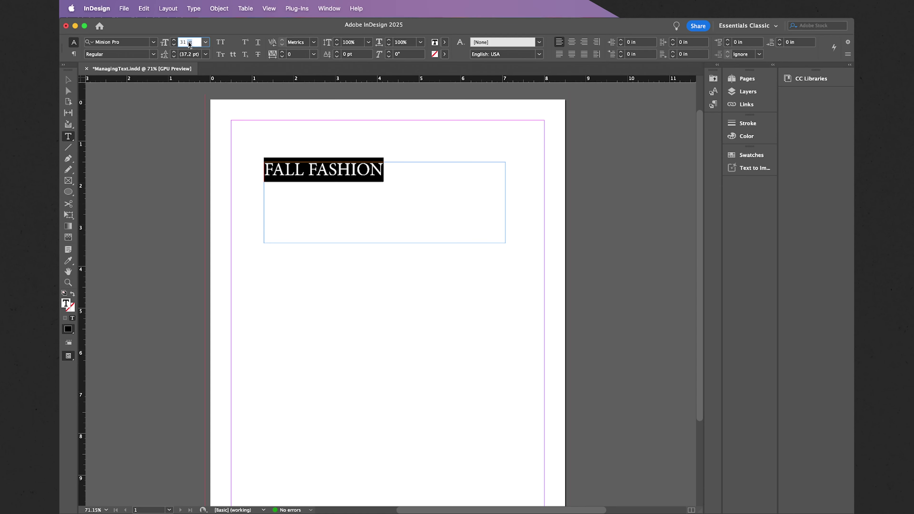
{"action": "type", "text": "100"}
{"action": "type", "text": "pp"}
{"action": "key", "text": "Return"}
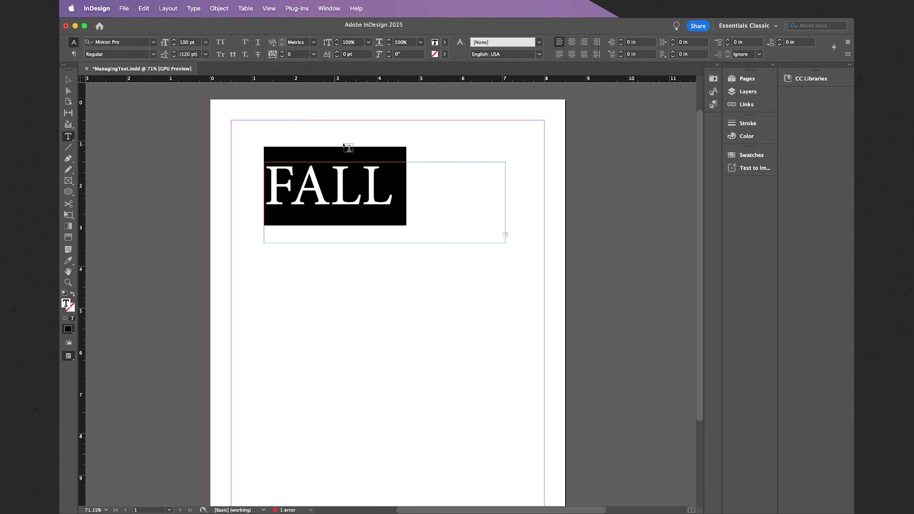
- Fit the FALL FASHION text frame to its content so the overset text has room
{"action": "left_click", "coordinate": [68, 81]}
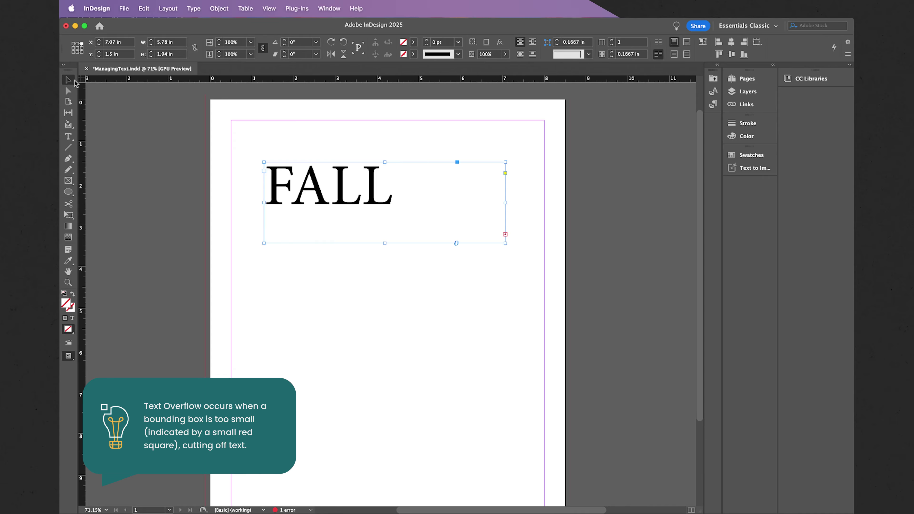
{"action": "right_click", "coordinate": [317, 190]}
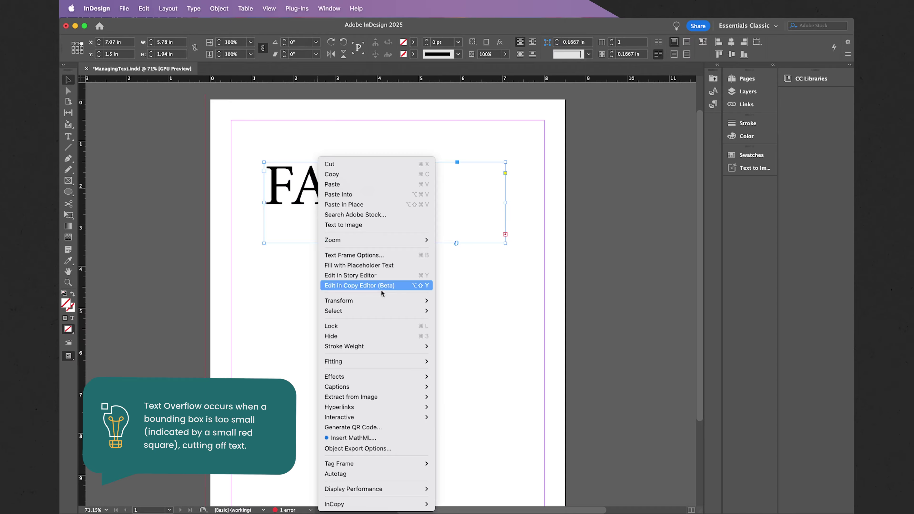
{"action": "mouse_move", "coordinate": [409, 363]}
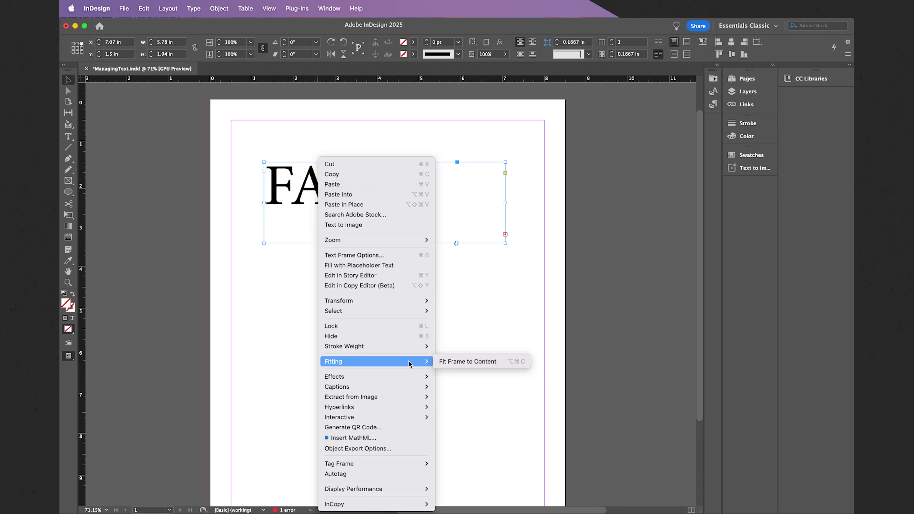
{"action": "left_click", "coordinate": [446, 362]}
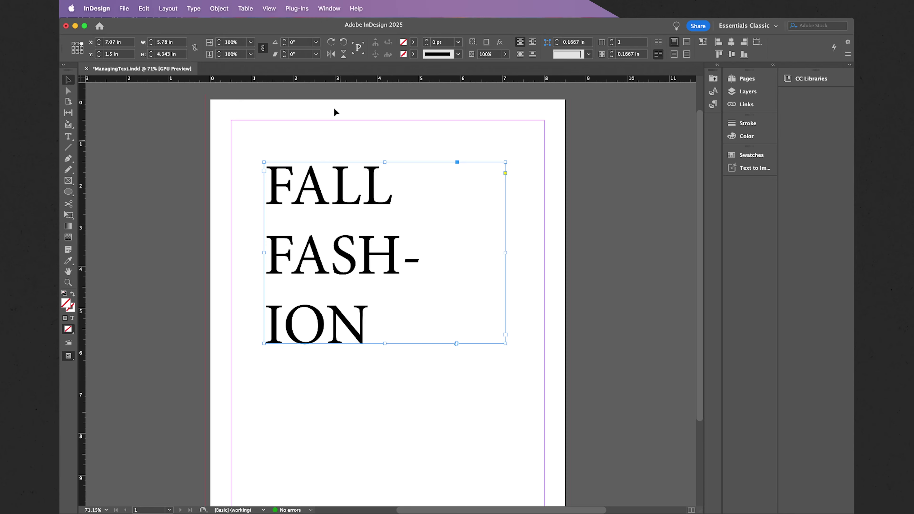
- Turn off hyphenation in the paragraph settings for the FALL FASHION text frame
{"action": "left_click", "coordinate": [326, 8]}
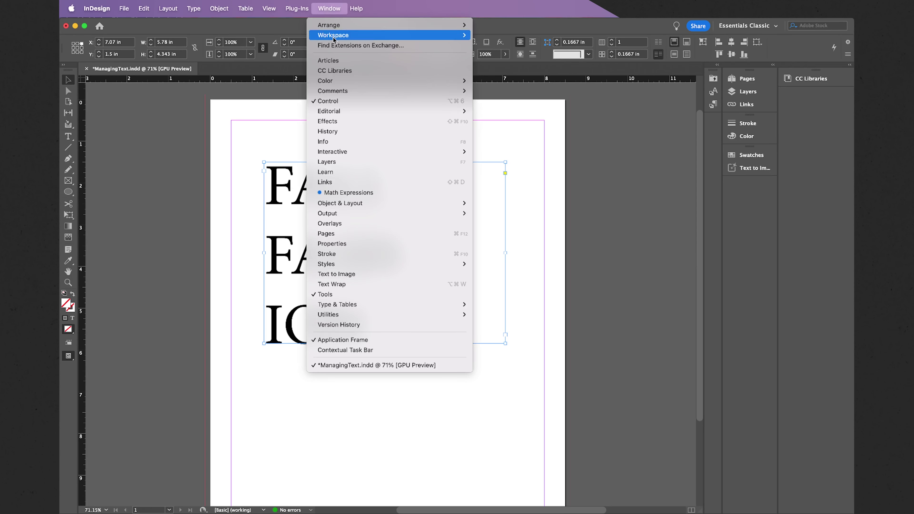
{"action": "mouse_move", "coordinate": [399, 305]}
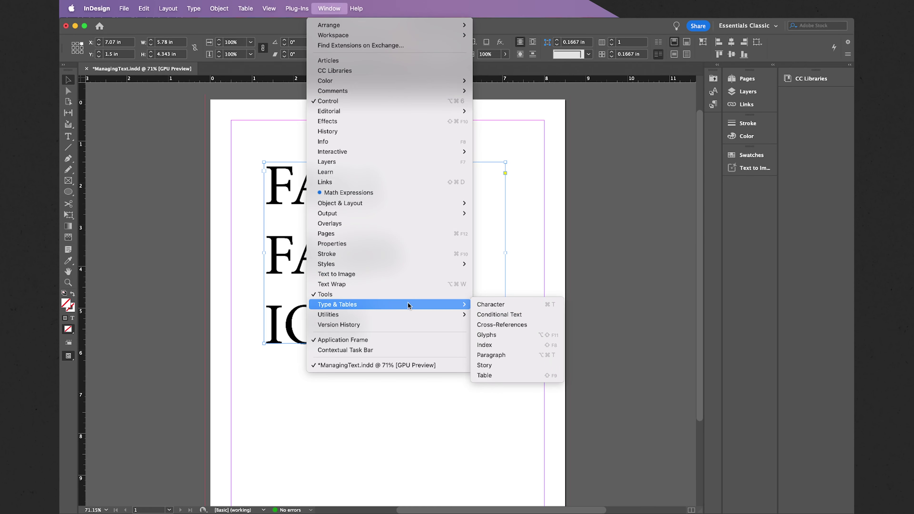
{"action": "left_click", "coordinate": [497, 355]}
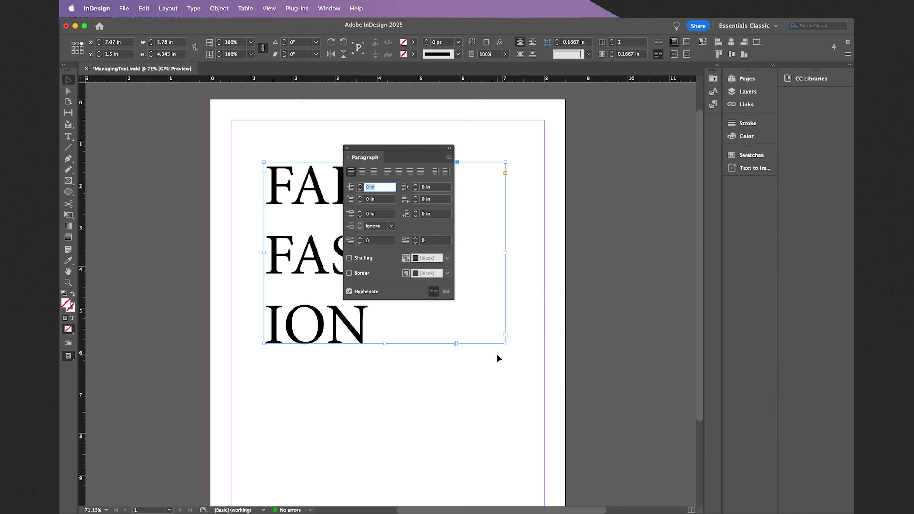
{"action": "left_click", "coordinate": [348, 291]}
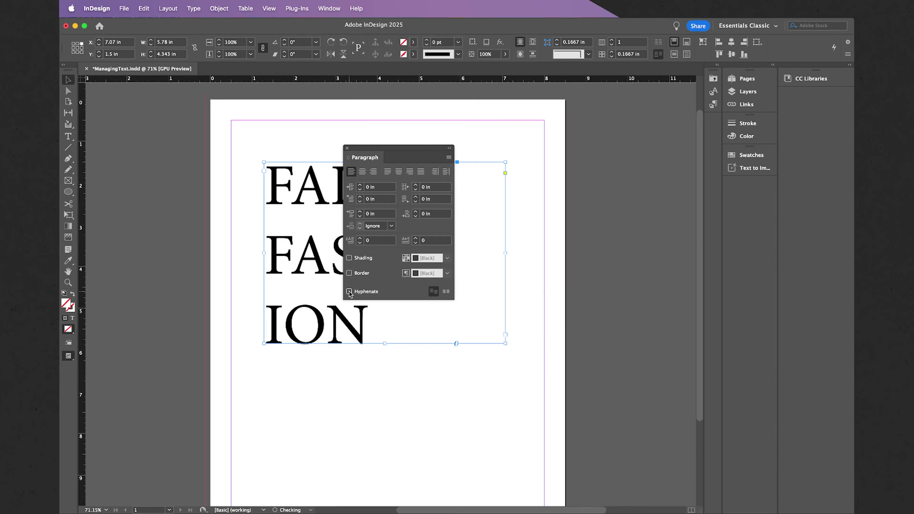
{"action": "left_click", "coordinate": [348, 148]}
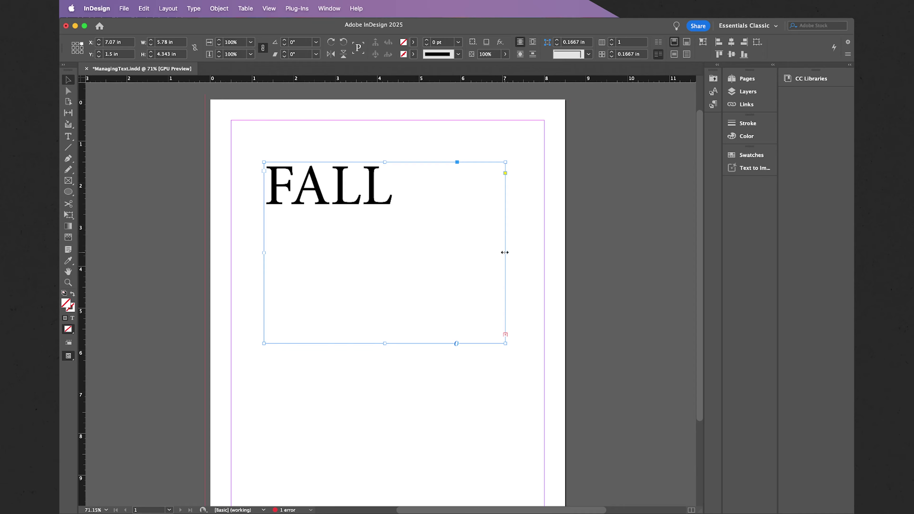
- Widen the FALL FASHION text frame to about 6.5 in, extending it equally on both sides from its centre
{"action": "left_click_drag", "start_coordinate": [504, 252], "coordinate": [535, 257]}
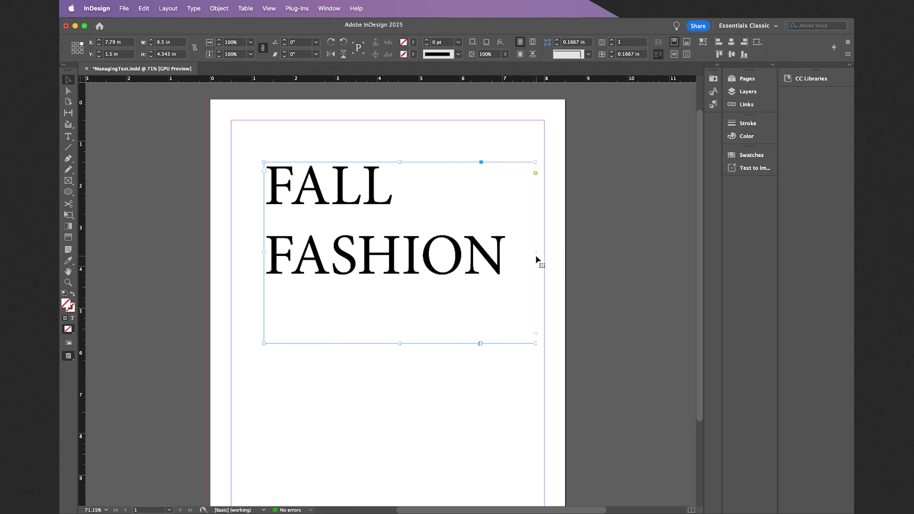
{"action": "key", "text": "super+z"}
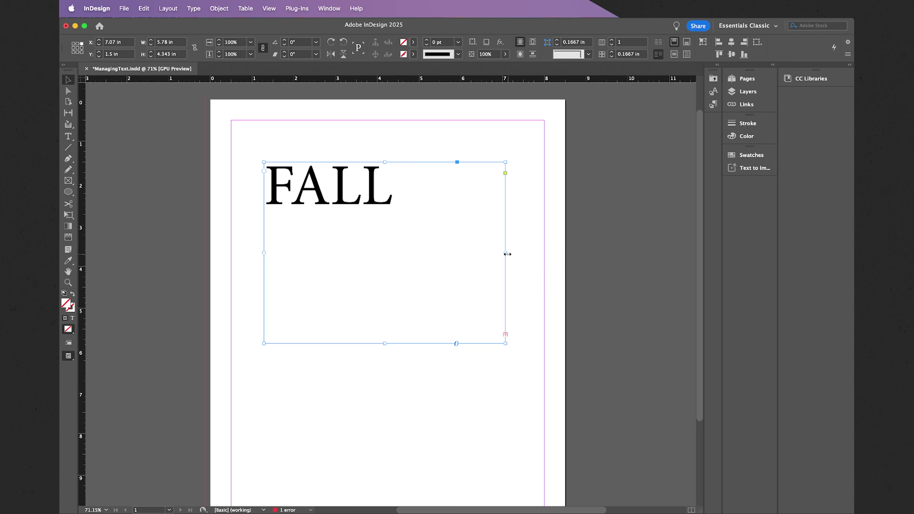
{"action": "left_click_drag", "start_coordinate": [504, 253], "coordinate": [519, 254]}
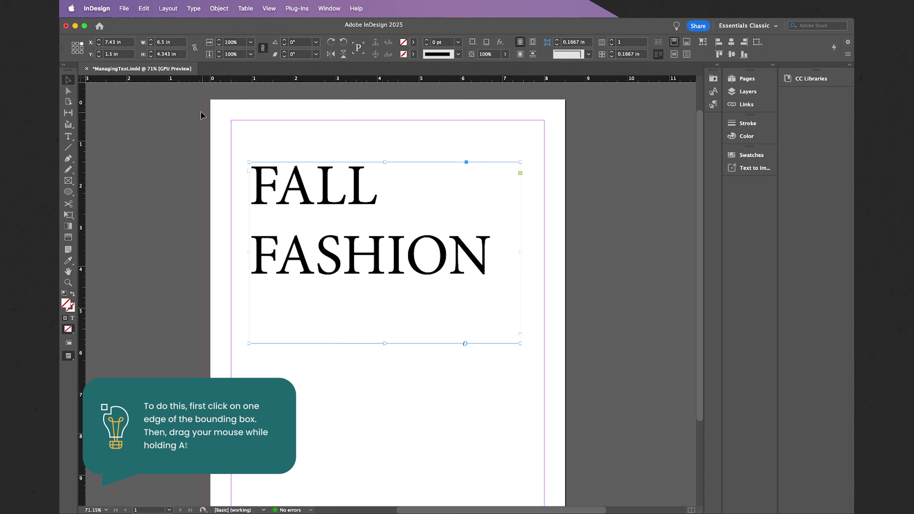
- Change the font of the FALL FASHION text to Futura Medium
{"action": "left_click", "coordinate": [68, 136]}
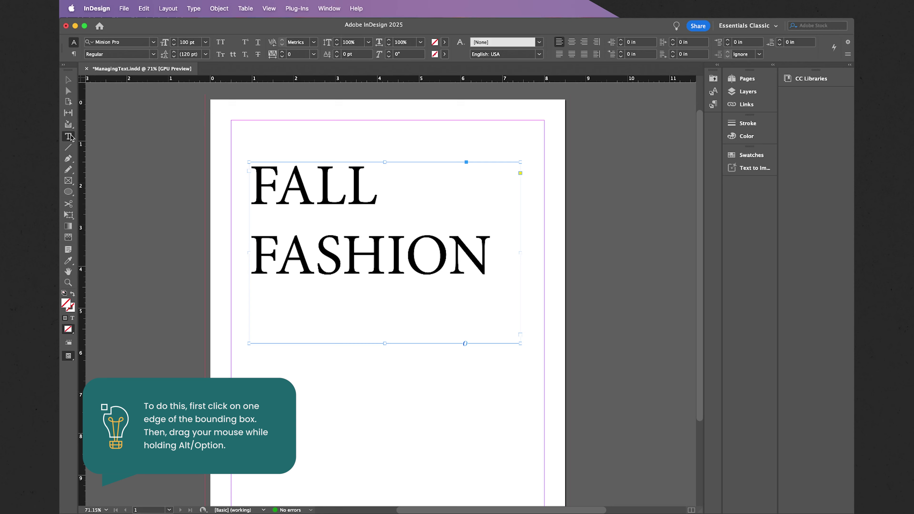
{"action": "left_click", "coordinate": [139, 44]}
{"action": "key", "text": "BackSpace"}
{"action": "type", "text": "futura"}
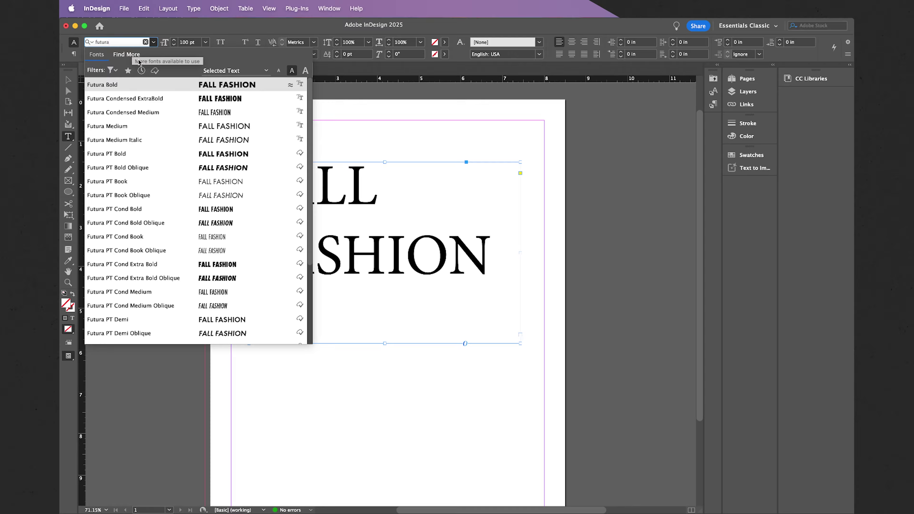
{"action": "left_click", "coordinate": [164, 129]}
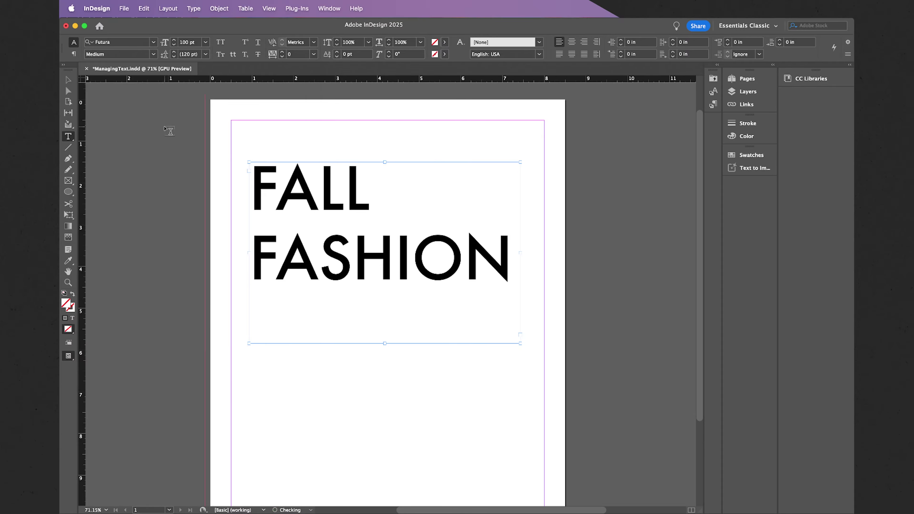
- Select all of the FALL FASHION text and set its leading to 115 pt
{"action": "scroll", "coordinate": [373, 194], "scroll_direction": "up", "scroll_amount": 2}
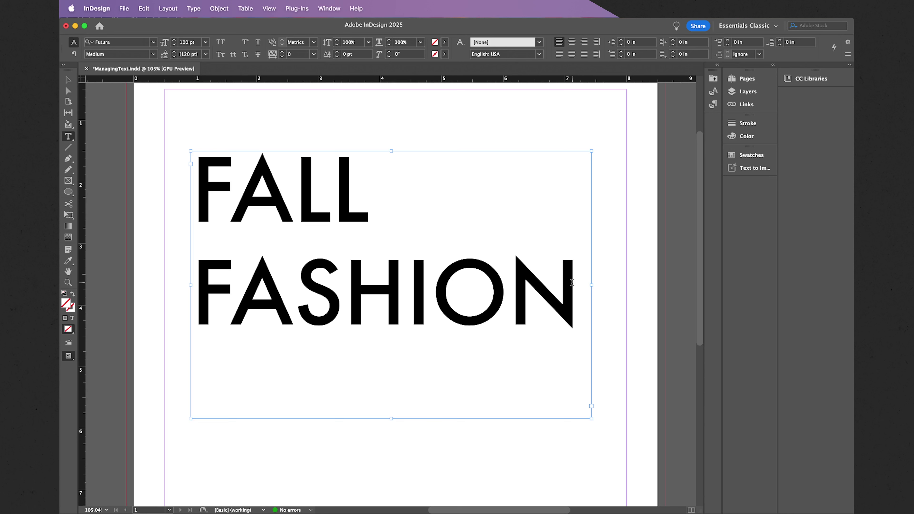
{"action": "left_click", "coordinate": [573, 297]}
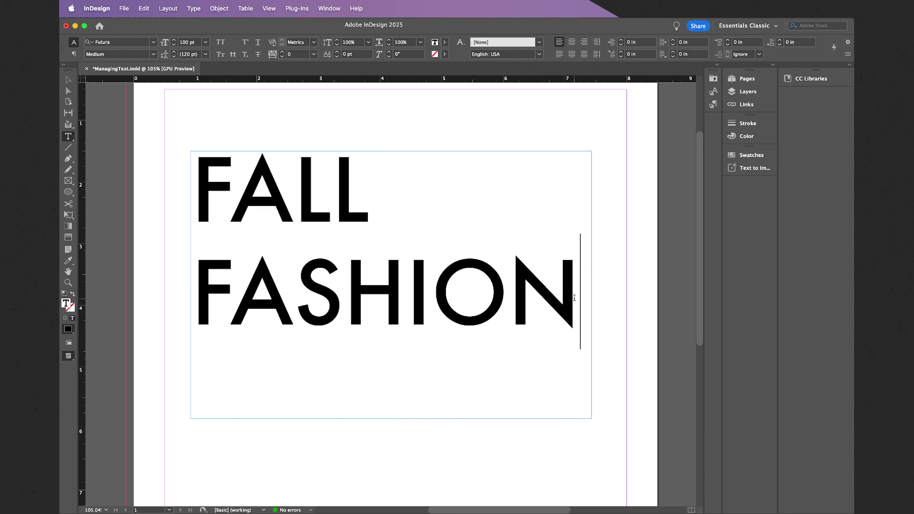
{"action": "key", "text": "super+a"}
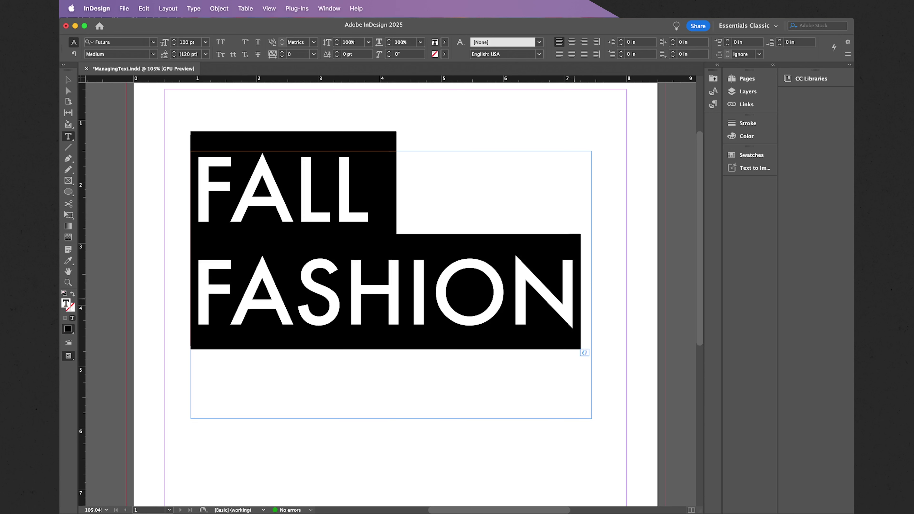
{"action": "left_click", "coordinate": [188, 54]}
{"action": "type", "text": "115"}
{"action": "key", "text": "Return"}
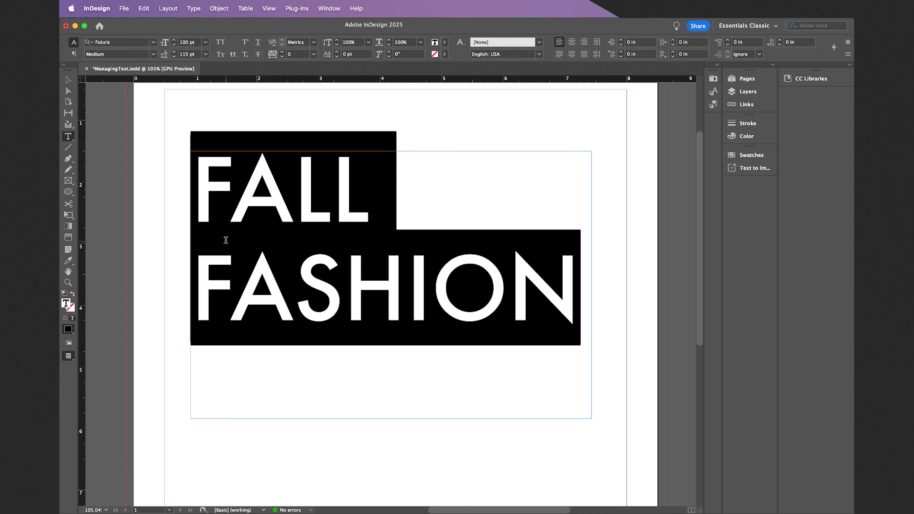
- Adjust the leading between FALL and FASHION in small increments, tightening it to 85 pt and loosening it to 99 pt
{"action": "key", "text": "alt+Up"}
{"action": "key", "text": "alt+Up"}
{"action": "key", "text": "alt+Up"}
{"action": "key", "text": "alt+Up"}
{"action": "key", "text": "alt+Up"}
{"action": "key", "text": "alt+Up"}
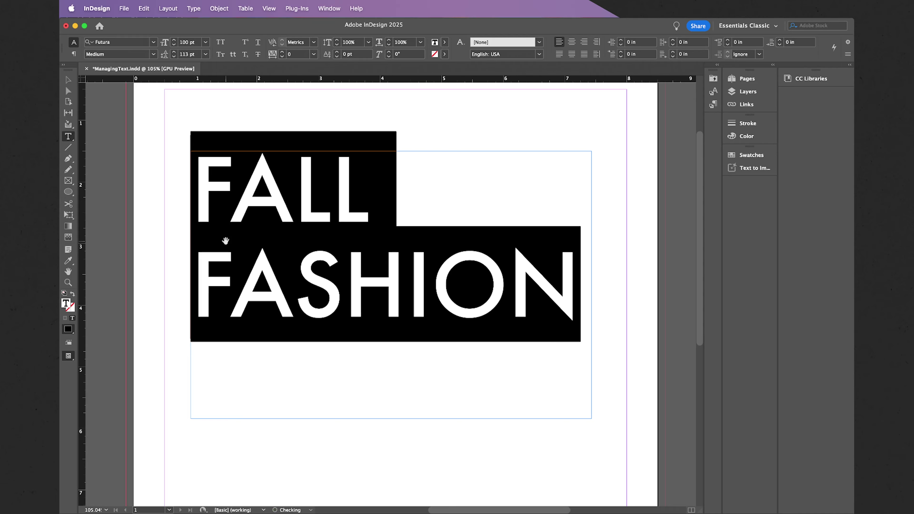
{"action": "key", "text": "alt+Up"}
{"action": "key", "text": "alt+Up"}
{"action": "key", "text": "alt+Up"}
{"action": "key", "text": "alt+Up"}
{"action": "key", "text": "alt+Up"}
{"action": "key", "text": "alt+Up"}
{"action": "key", "text": "alt+Up"}
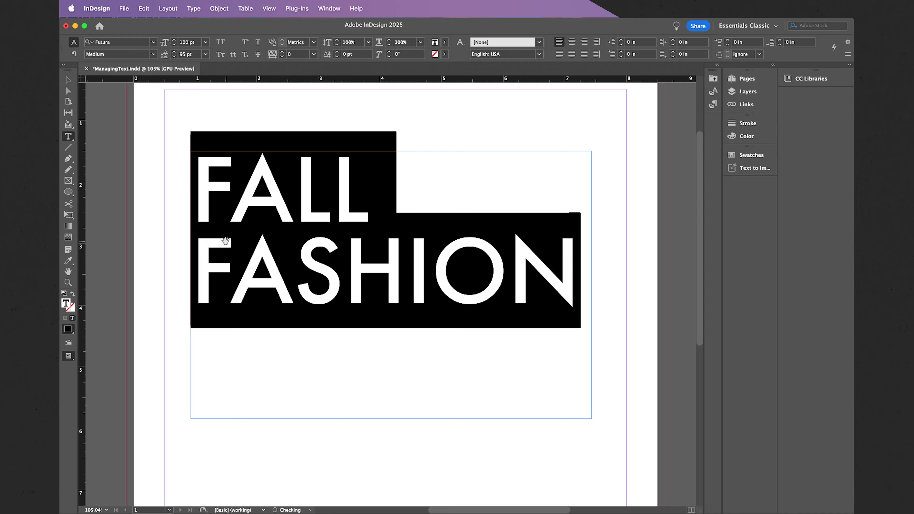
{"action": "key", "text": "alt+Up"}
{"action": "key", "text": "alt+Up"}
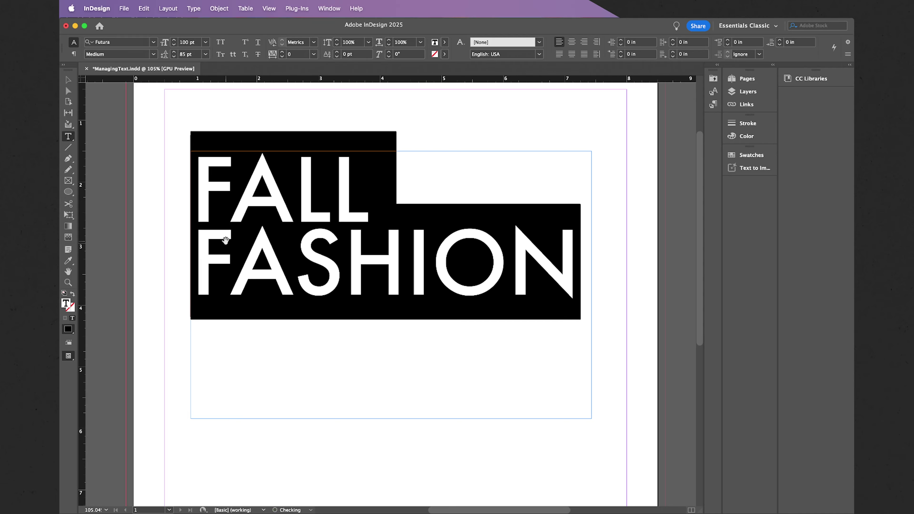
{"action": "key", "text": "alt+Down"}
{"action": "key", "text": "alt+Down"}
{"action": "key", "text": "alt+Down"}
{"action": "key", "text": "alt+Down"}
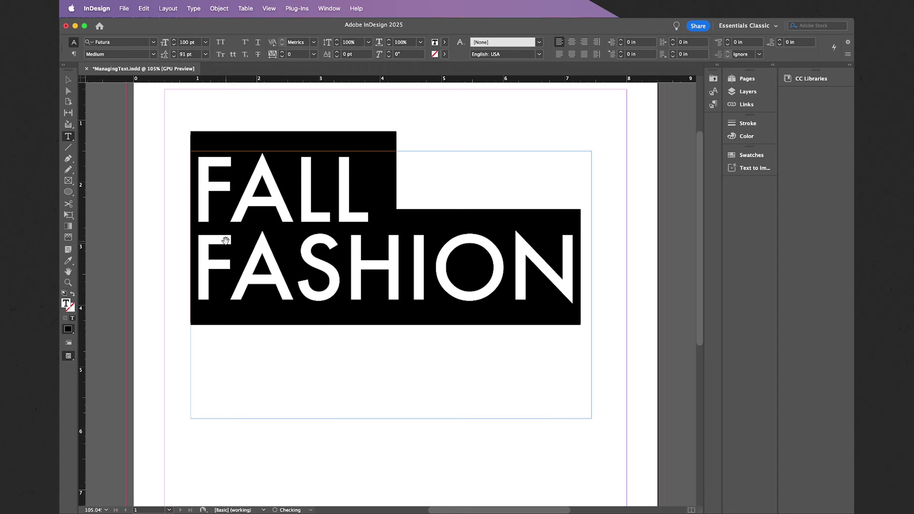
{"action": "key", "text": "alt+Down"}
{"action": "key", "text": "alt+Down"}
{"action": "key", "text": "alt+Down"}
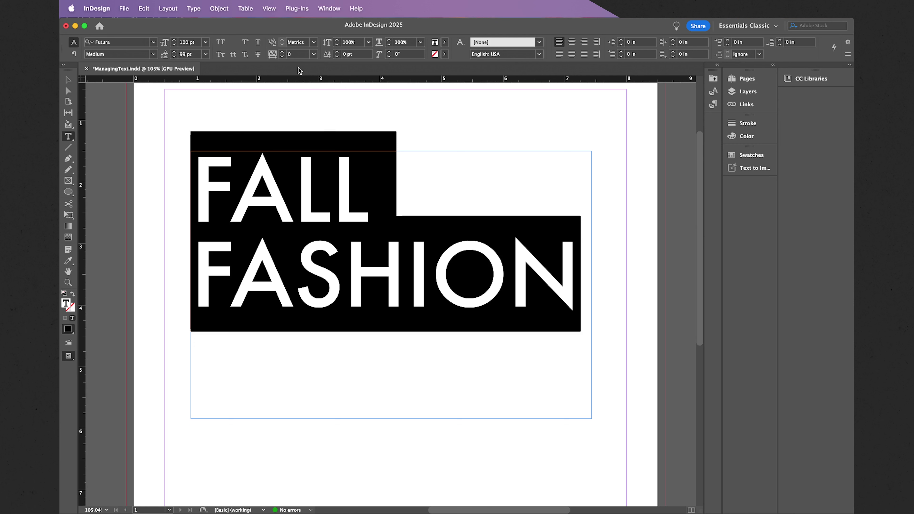
- Try out tracking values on the FALL FASHION text, loosening it to 30 and tightening it to -60
{"action": "left_click", "coordinate": [282, 52]}
{"action": "left_click", "coordinate": [282, 51]}
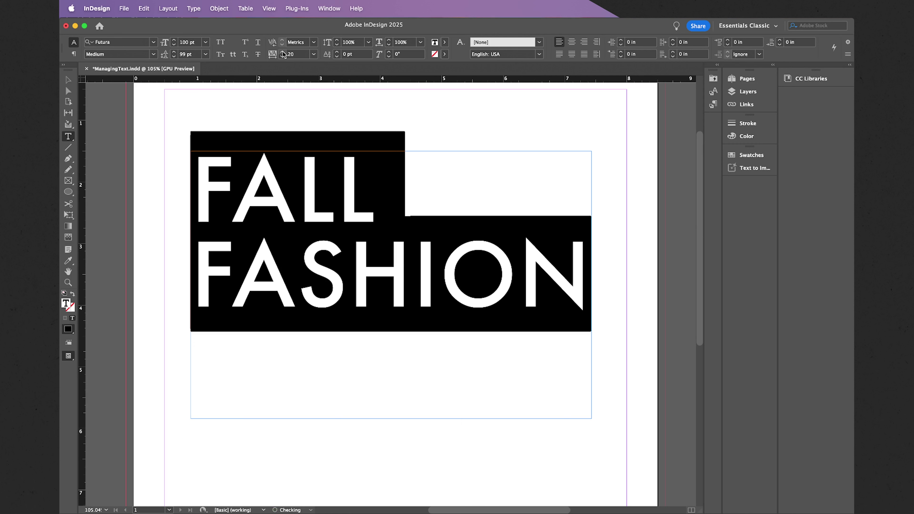
{"action": "left_click", "coordinate": [282, 52]}
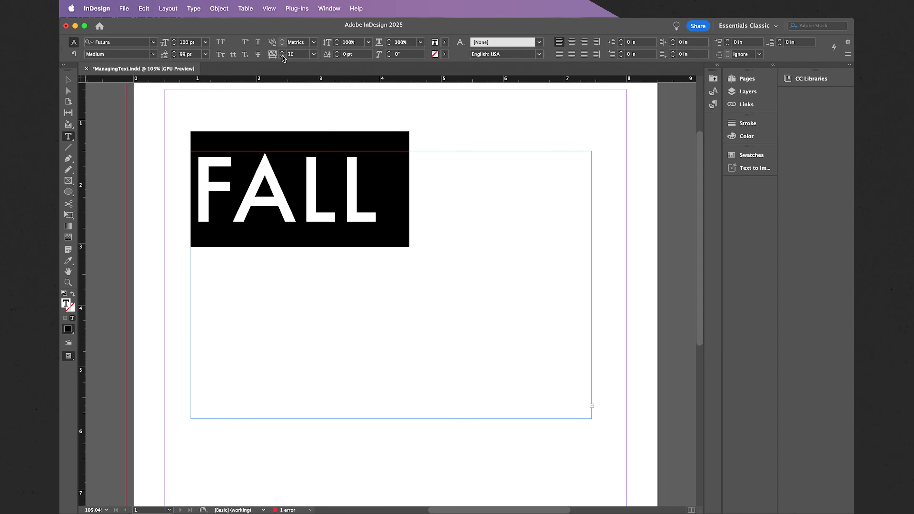
{"action": "left_click", "coordinate": [282, 57]}
{"action": "left_click", "coordinate": [283, 56]}
{"action": "left_click", "coordinate": [283, 56]}
{"action": "left_click", "coordinate": [282, 56]}
{"action": "left_click", "coordinate": [282, 56]}
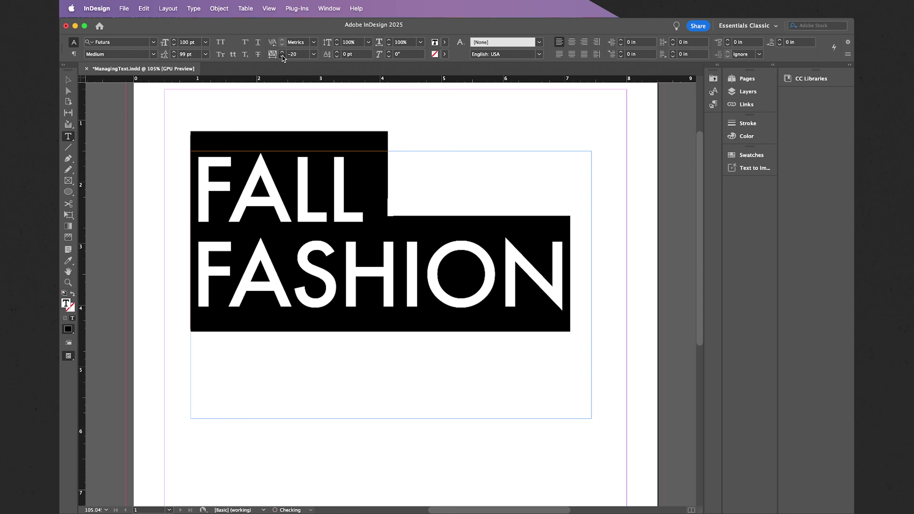
{"action": "left_click", "coordinate": [282, 57]}
{"action": "left_click", "coordinate": [282, 56]}
{"action": "left_click", "coordinate": [282, 56]}
{"action": "left_click", "coordinate": [282, 56]}
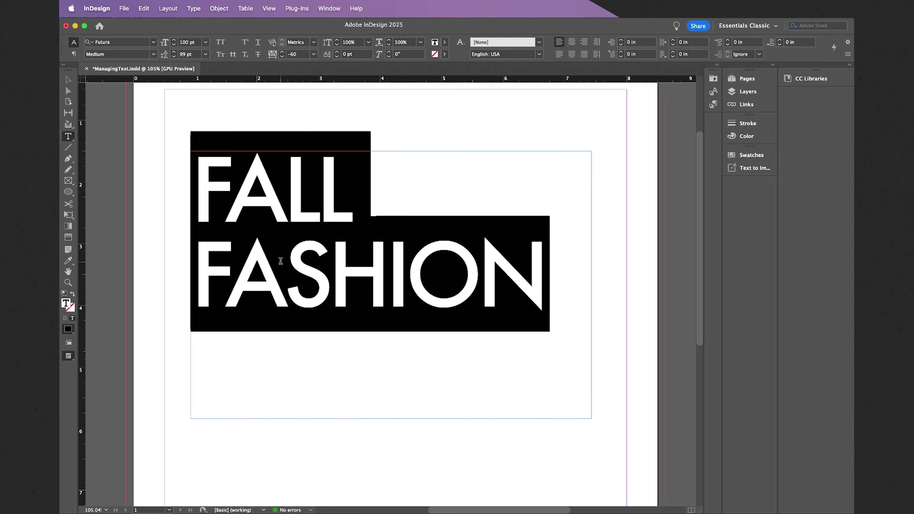
- Adjust the tracking of the selected FALL FASHION text in increments, settling on 40
{"action": "key", "text": "alt+Right"}
{"action": "key", "text": "alt+Right"}
{"action": "key", "text": "alt+Right"}
{"action": "key", "text": "alt+Right"}
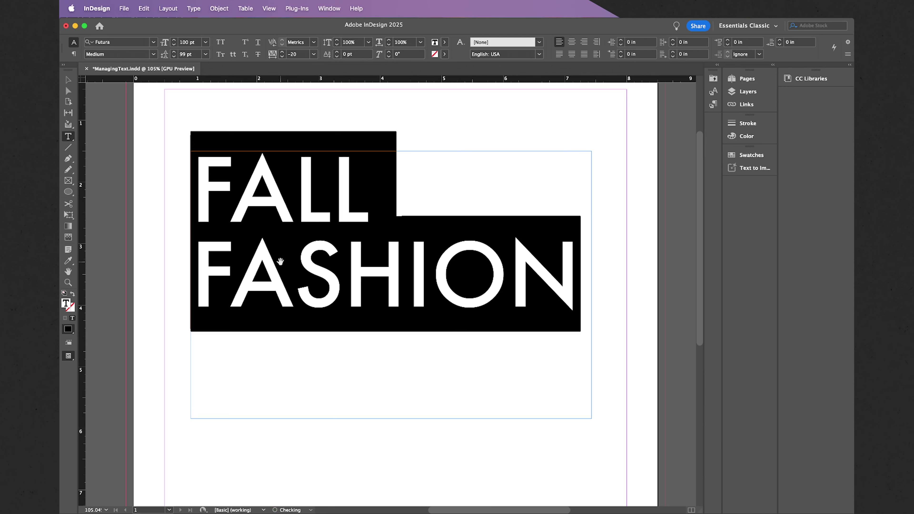
{"action": "key", "text": "alt+Left"}
{"action": "key", "text": "alt+Left"}
{"action": "key", "text": "alt+Left"}
{"action": "key", "text": "alt+Right"}
{"action": "key", "text": "alt+Right"}
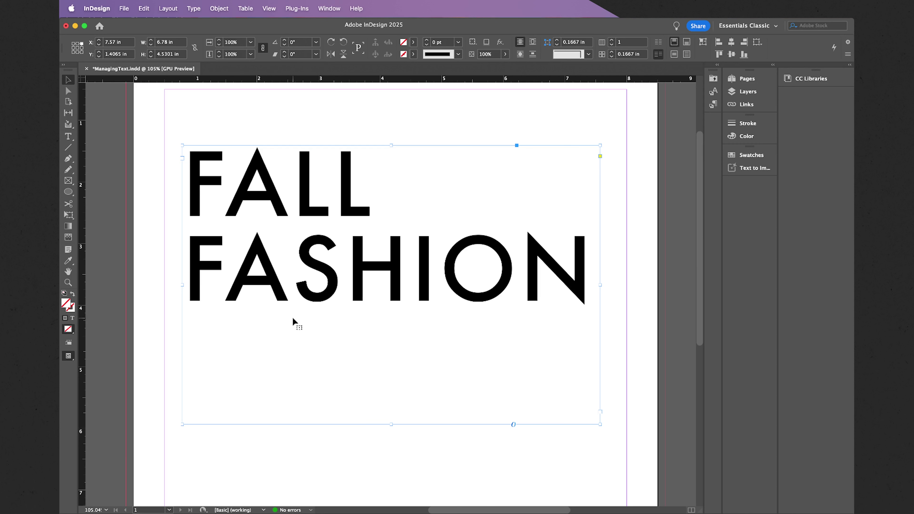
- Tighten the kerning in FASHION to -40 between O and N, and also tighten the pair I and O
{"action": "scroll", "coordinate": [277, 291], "scroll_direction": "down", "scroll_amount": 2}
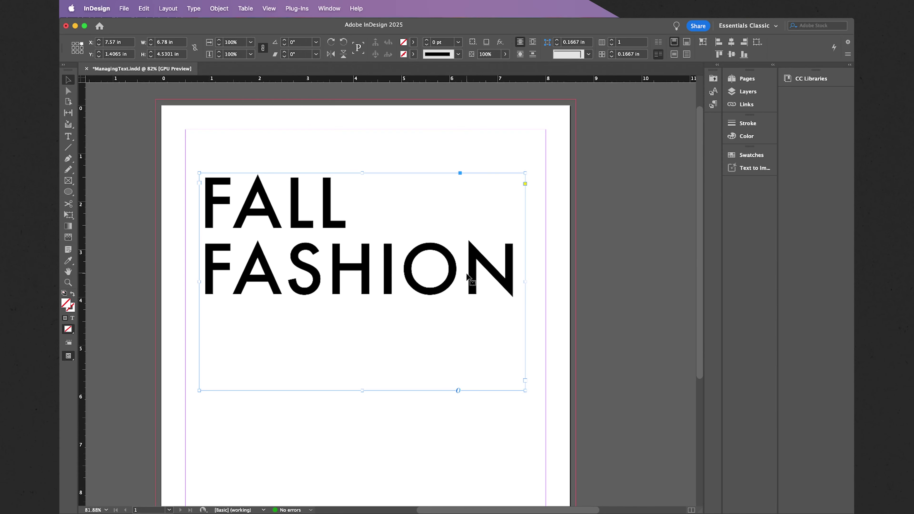
{"action": "double_click", "coordinate": [465, 273]}
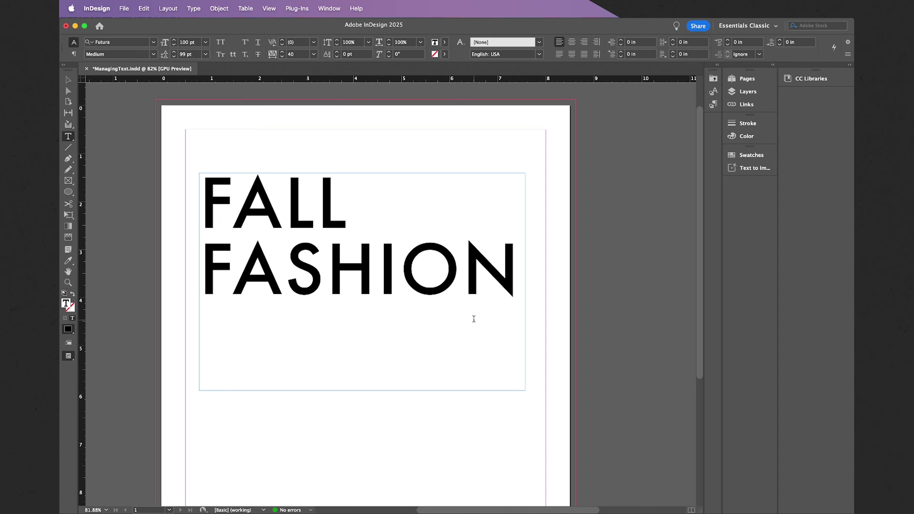
{"action": "key", "text": "alt+Left"}
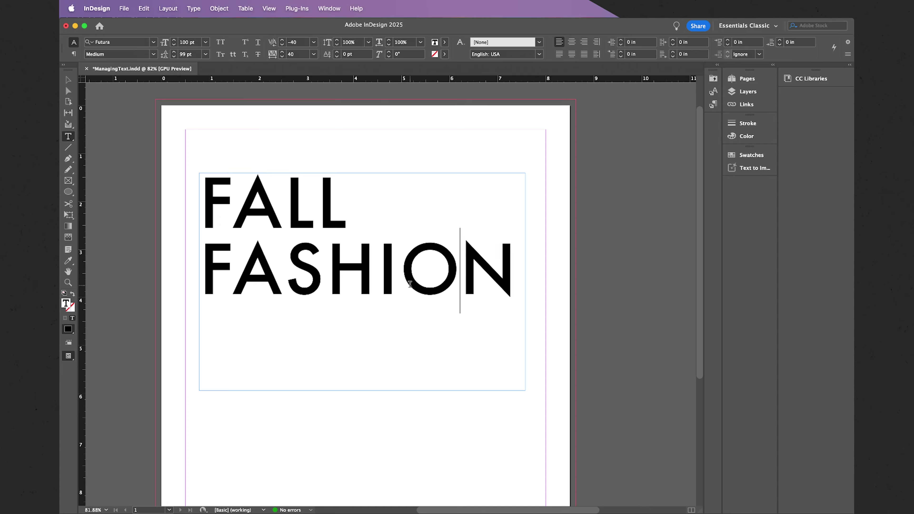
{"action": "left_click", "coordinate": [409, 292]}
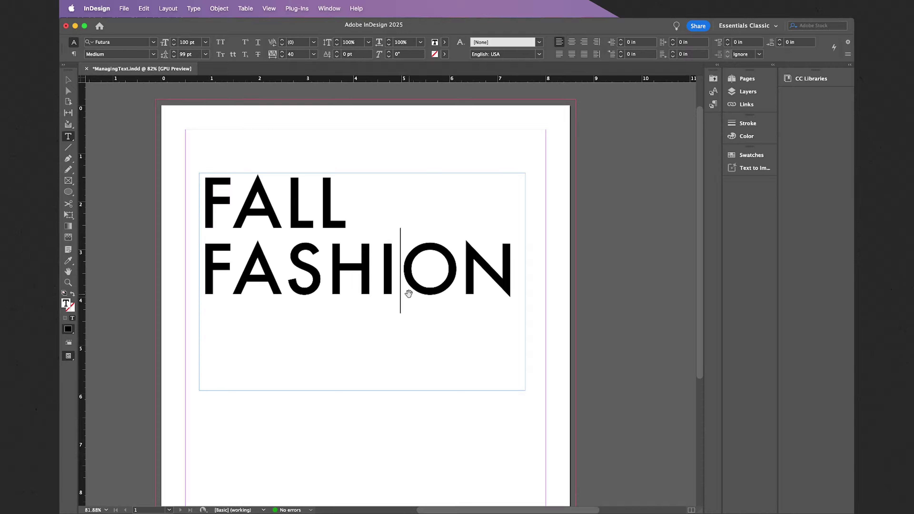
{"action": "key", "text": "alt+Left"}
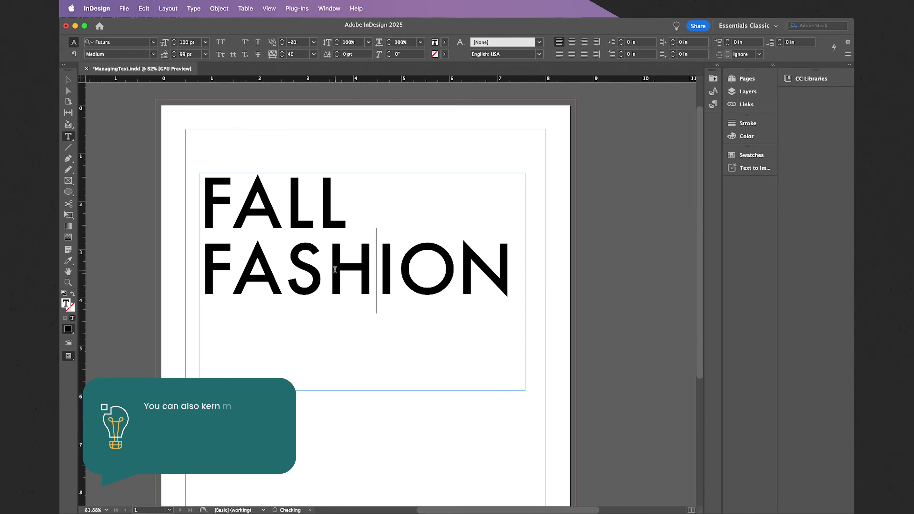
- Tighten the kerning between the other letter pairs of FASHION and in FALL to even out the gaps
{"action": "key", "text": "Left"}
{"action": "key", "text": "alt+Left"}
{"action": "key", "text": "Left"}
{"action": "key", "text": "Left"}
{"action": "key", "text": "alt+Left"}
{"action": "key", "text": "alt+Left"}
{"action": "key", "text": "Up"}
{"action": "key", "text": "alt+Left"}
{"action": "key", "text": "alt+Left"}
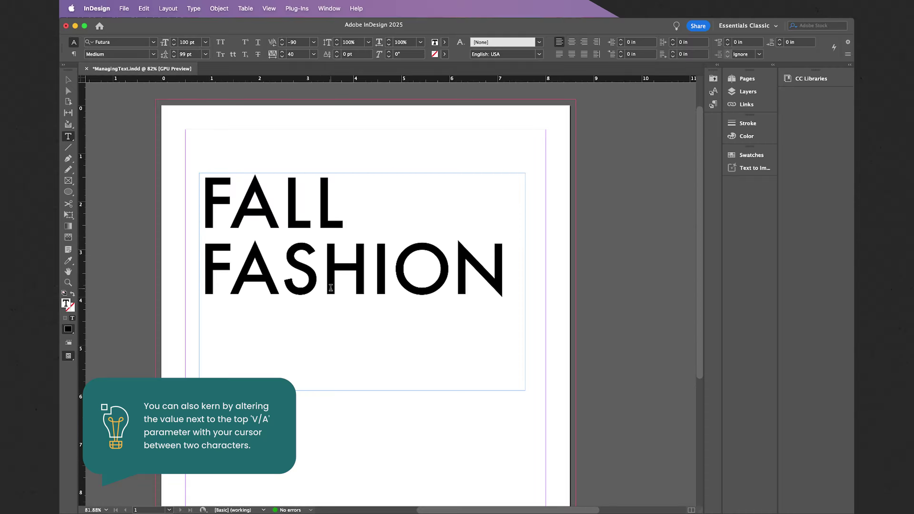
- Resize only the title frame to about 6.98 × 4.66 in, and scale frame and text together to about 6.42 × 4.29 in with Free Transform
{"action": "left_click", "coordinate": [69, 81]}
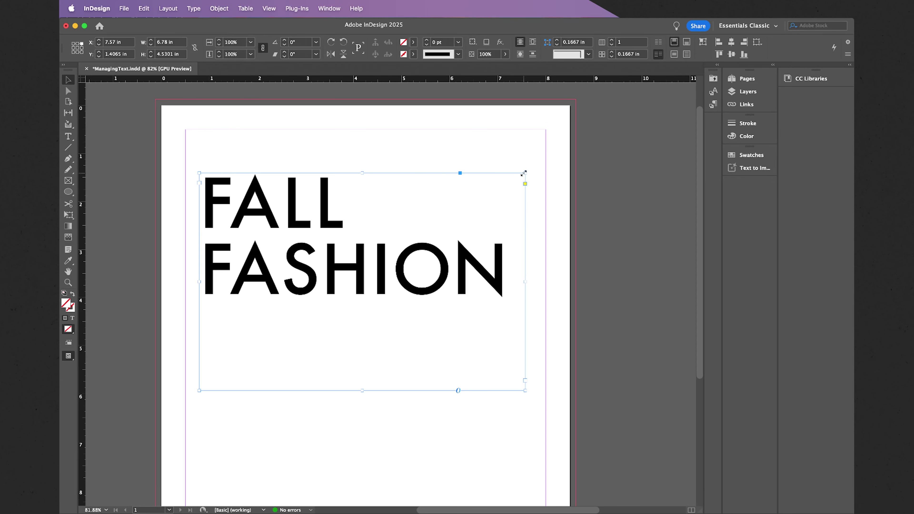
{"action": "mouse_move", "coordinate": [524, 174]}
{"action": "left_mouse_down"}
{"action": "mouse_move", "coordinate": [596, 129]}
{"action": "mouse_move", "coordinate": [510, 204]}
{"action": "mouse_move", "coordinate": [534, 179]}
{"action": "left_mouse_up"}
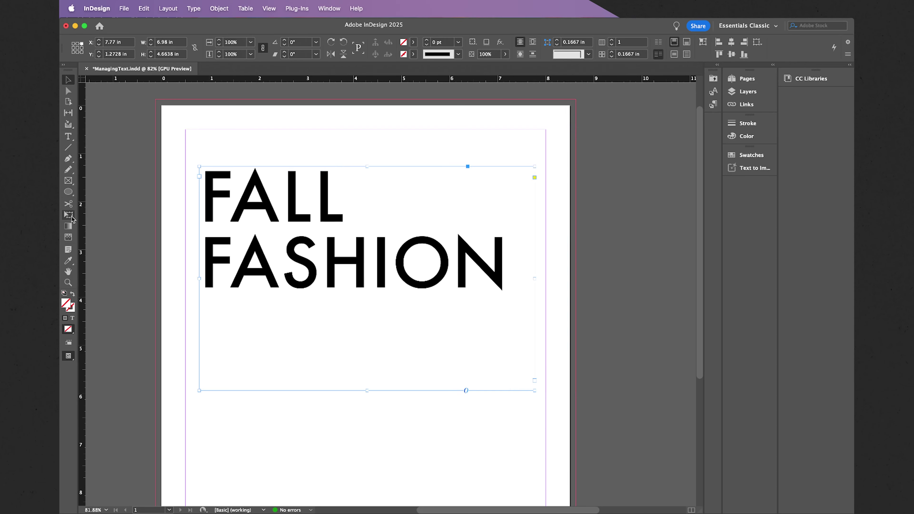
{"action": "left_click", "coordinate": [71, 217]}
{"action": "left_click_drag", "start_coordinate": [534, 167], "coordinate": [511, 190]}
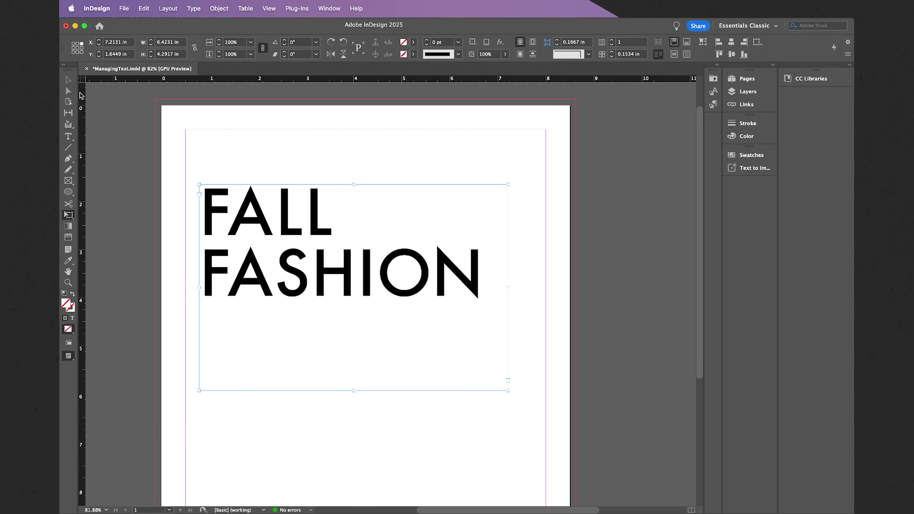
- Shorten the title's text frame by raising its bottom edge to just below the word FASHION
{"action": "left_click", "coordinate": [68, 79]}
{"action": "left_click_drag", "start_coordinate": [354, 390], "coordinate": [360, 300]}
- Add a text frame about 4.69 × 0.34 in below the title, reading "10 trends you won't want to miss"
{"action": "key", "text": "t"}
{"action": "scroll", "coordinate": [214, 347], "scroll_direction": "up", "scroll_amount": 3}
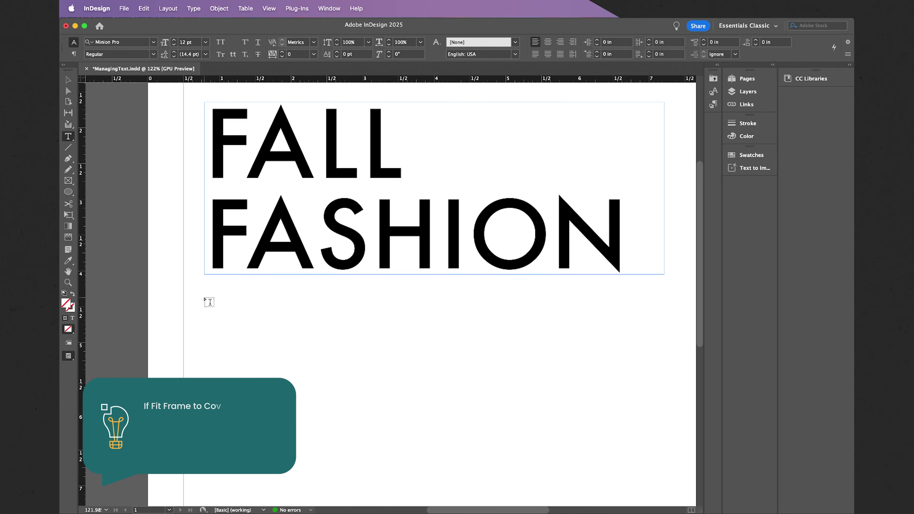
{"action": "left_click_drag", "start_coordinate": [210, 302], "coordinate": [540, 321]}
{"action": "type", "text": "10 trends you won't want to miss"}
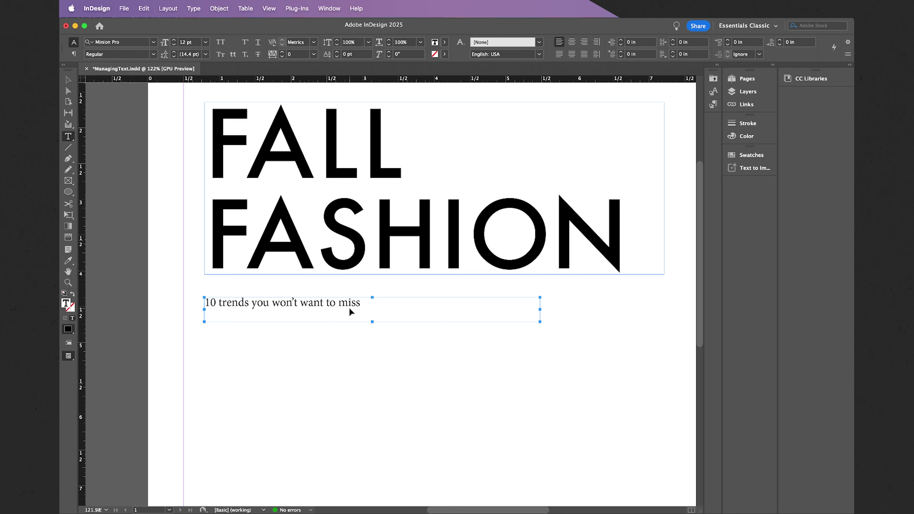
- Set the whole subtitle in All Caps and change its font to Futura PT Light
{"action": "key", "text": "super+a"}
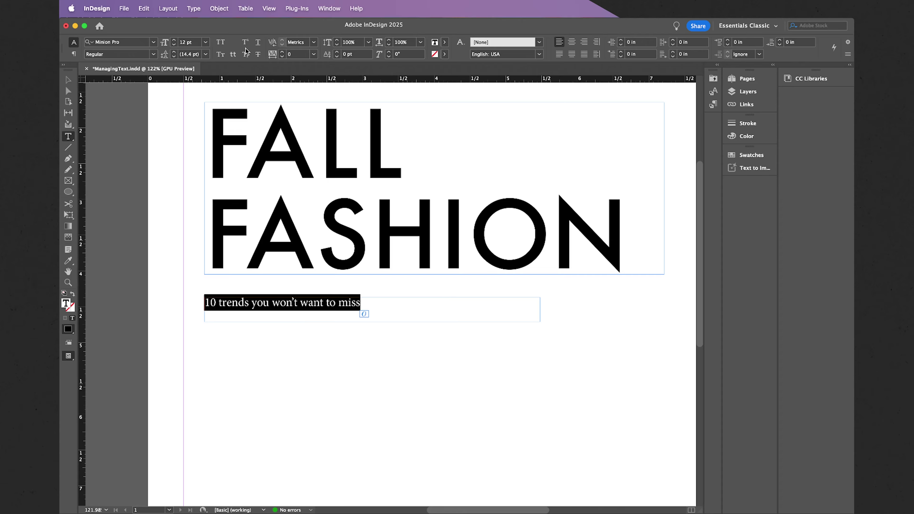
{"action": "left_click", "coordinate": [221, 43]}
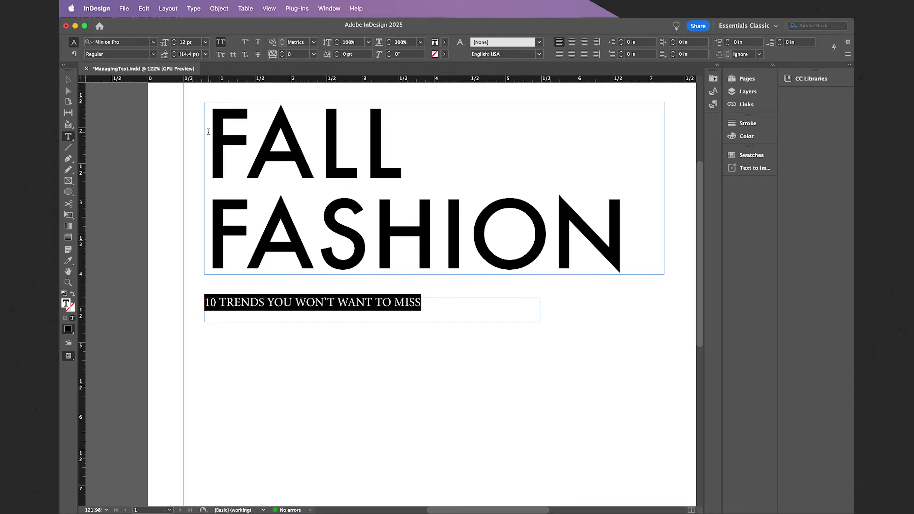
{"action": "left_click", "coordinate": [134, 43]}
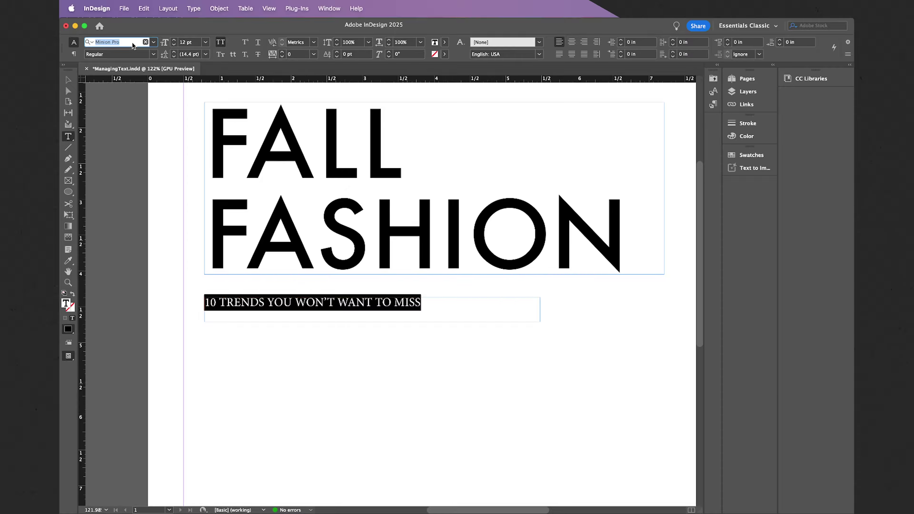
{"action": "key", "text": "BackSpace"}
{"action": "type", "text": "Futura"}
{"action": "left_click", "coordinate": [172, 294]}
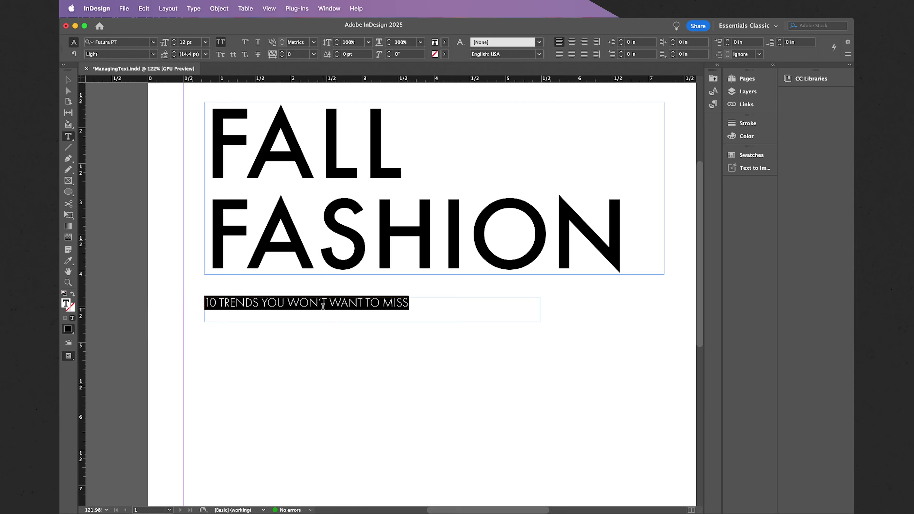
- Widen the subtitle's tracking to 220 and deselect its frame
{"action": "key", "text": "alt+Right"}
{"action": "key", "text": "alt+Right"}
{"action": "key", "text": "alt+Right"}
{"action": "key", "text": "alt+Right"}
{"action": "key", "text": "alt+Right"}
{"action": "key", "text": "alt+Right"}
{"action": "key", "text": "alt+Right"}
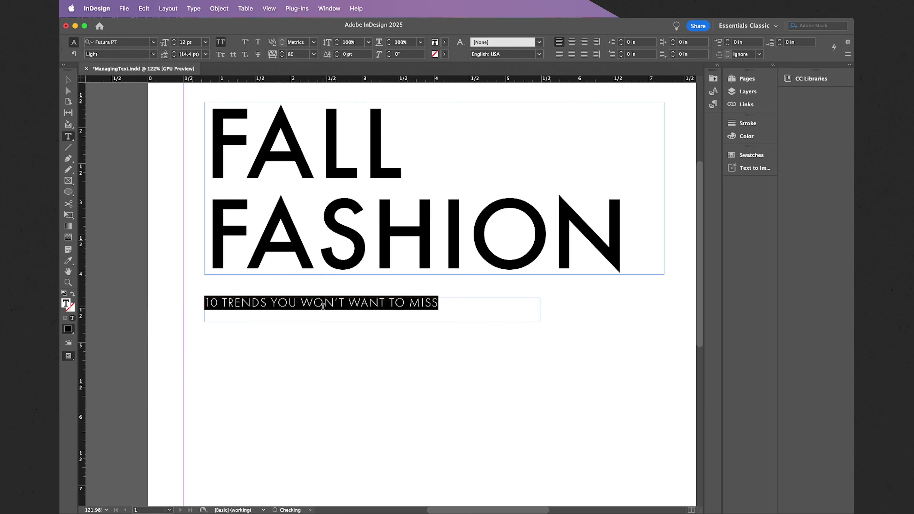
{"action": "key", "text": "alt+Right"}
{"action": "key", "text": "alt+Right"}
{"action": "key", "text": "alt+Right"}
{"action": "key", "text": "alt+Right"}
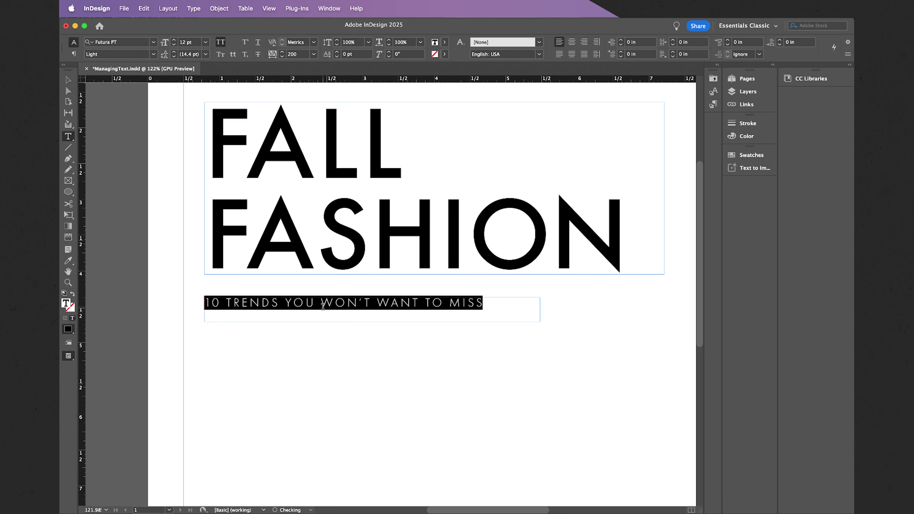
{"action": "key", "text": "Escape"}
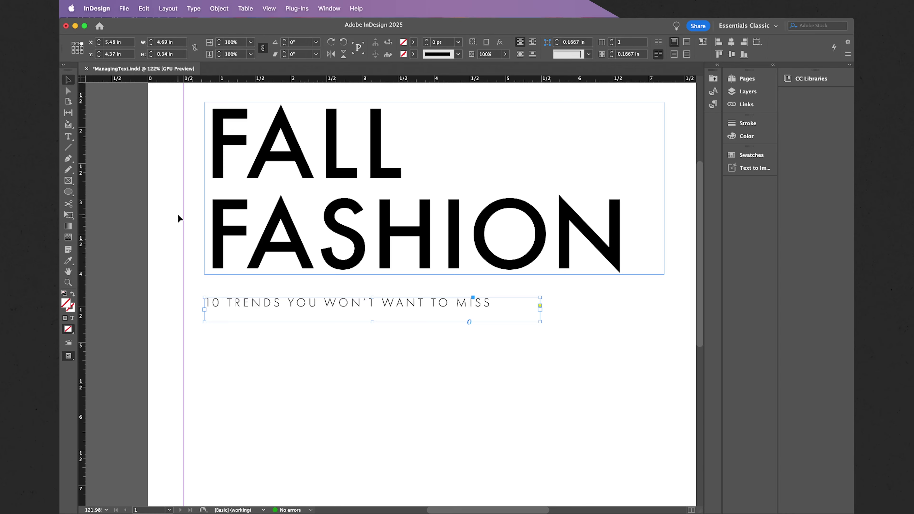
{"action": "left_click", "coordinate": [179, 218]}
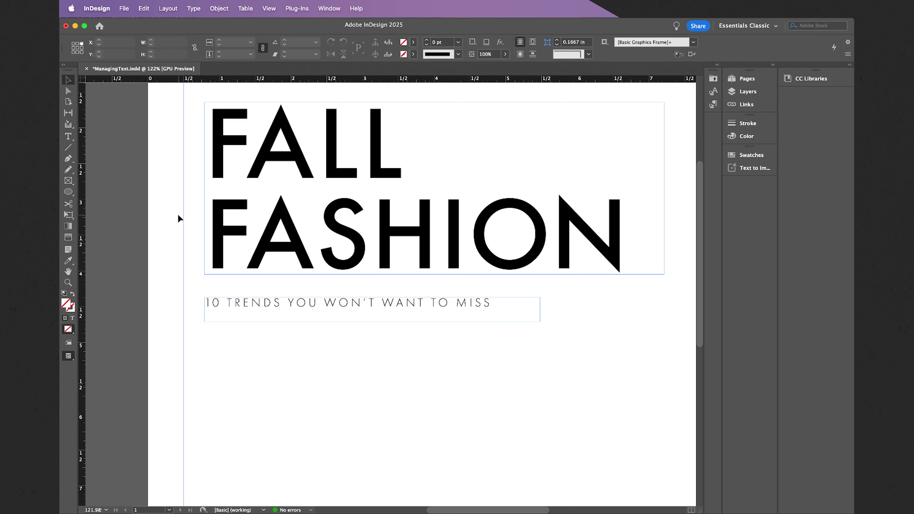
- Change the font style of the whole subtitle to Medium and deselect it
{"action": "left_click", "coordinate": [248, 303]}
{"action": "double_click", "coordinate": [248, 304]}
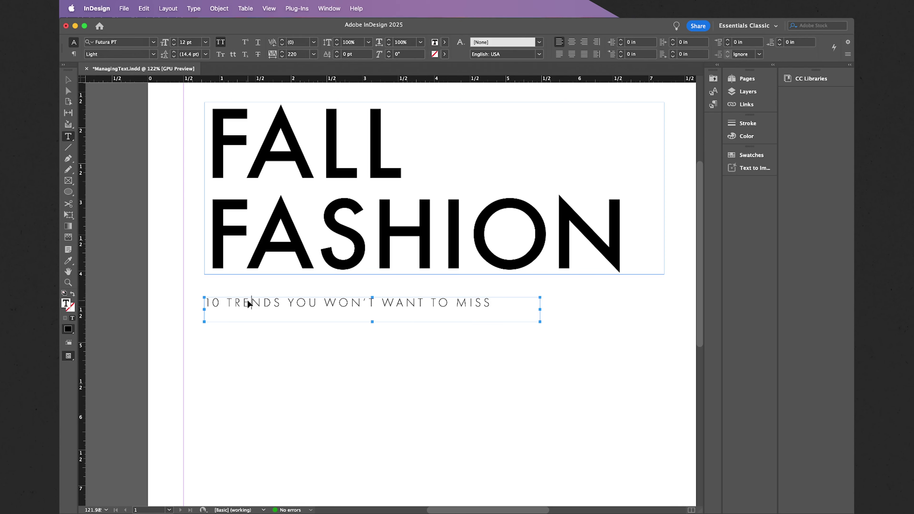
{"action": "key", "text": "super+a"}
{"action": "left_click", "coordinate": [154, 54]}
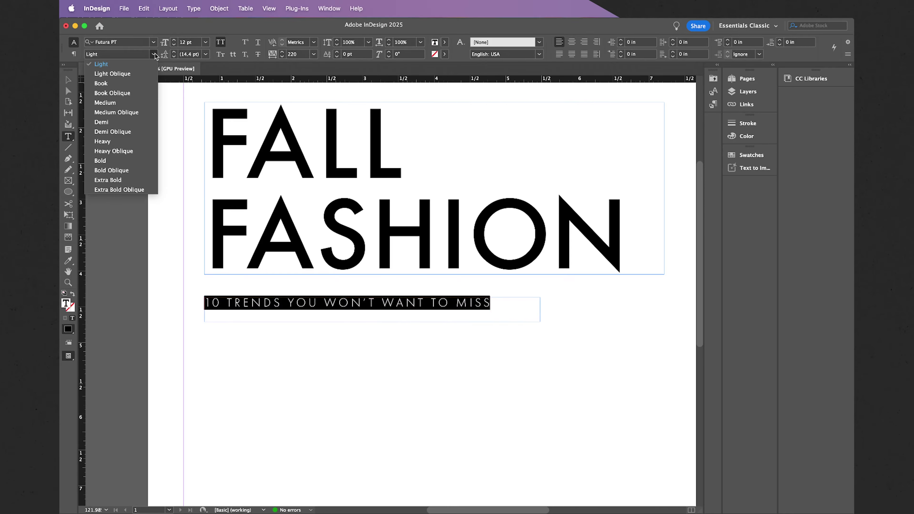
{"action": "left_click", "coordinate": [105, 102]}
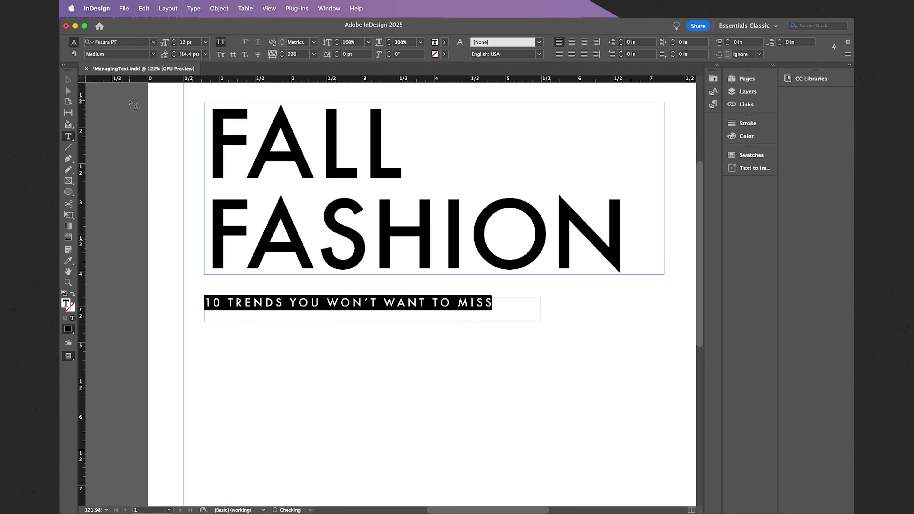
{"action": "left_click", "coordinate": [69, 80]}
{"action": "left_click", "coordinate": [154, 136]}
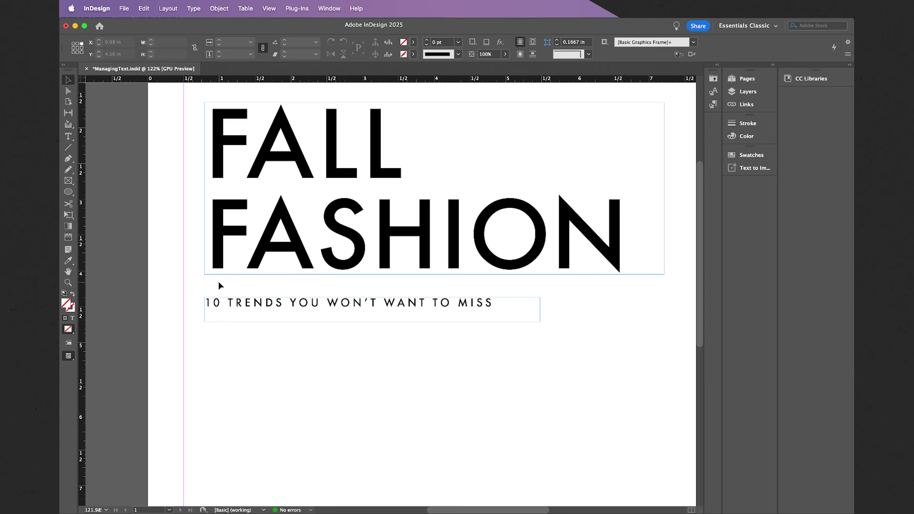
- Place a vertical ruler guide at X 0.904 in, flush with the left edge of the F in FASHION
{"action": "scroll", "coordinate": [219, 285], "scroll_direction": "up", "scroll_amount": 5}
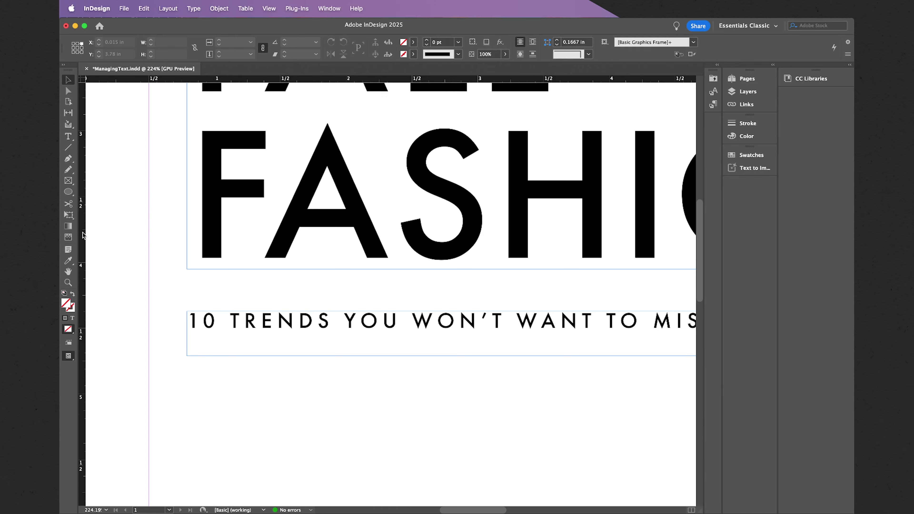
{"action": "left_click_drag", "start_coordinate": [82, 234], "coordinate": [202, 234]}
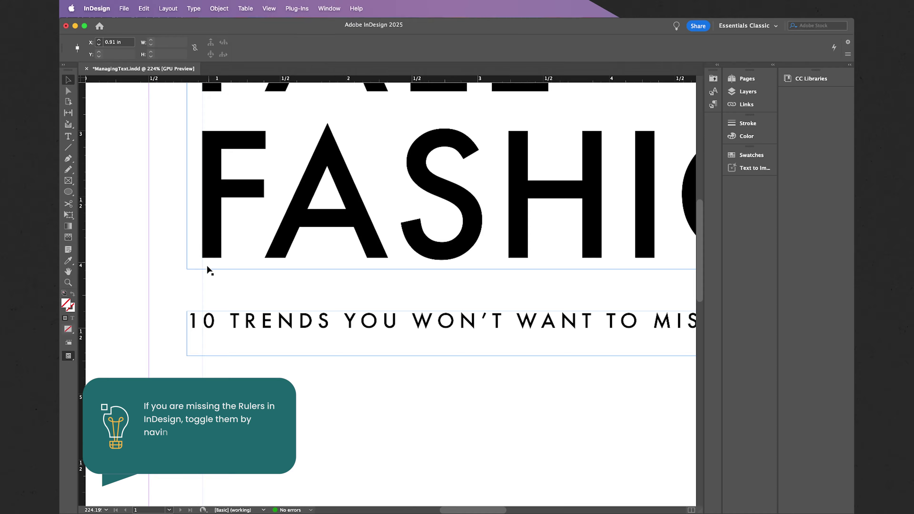
{"action": "scroll", "coordinate": [203, 272], "scroll_direction": "up", "scroll_amount": 5}
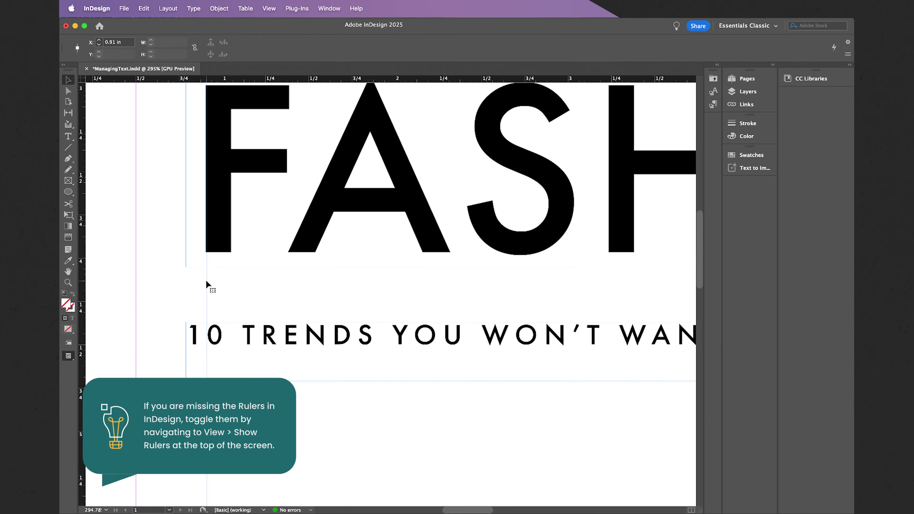
{"action": "scroll", "coordinate": [206, 280], "scroll_direction": "up", "scroll_amount": 1}
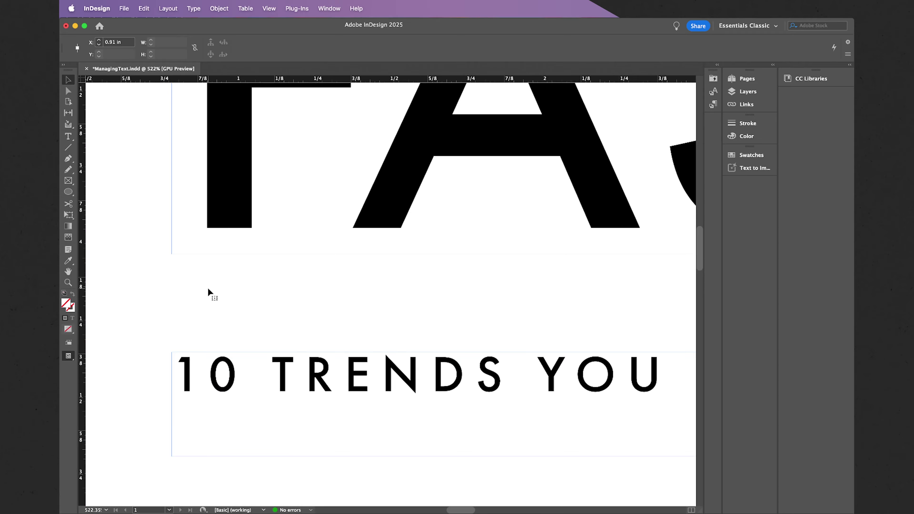
{"action": "left_click_drag", "start_coordinate": [208, 289], "coordinate": [207, 289]}
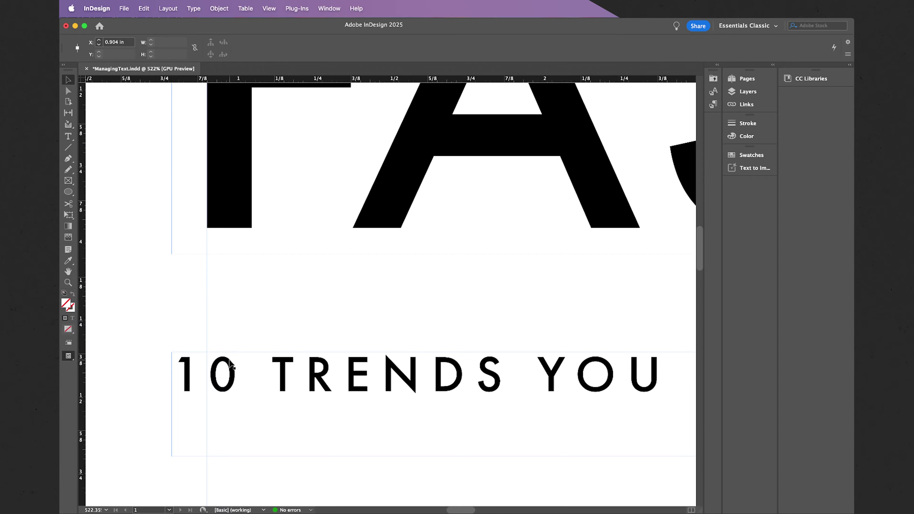
- Move the subtitle frame sideways so the stem of its first character lines up with the vertical guide
{"action": "left_click_drag", "start_coordinate": [229, 361], "coordinate": [253, 363]}
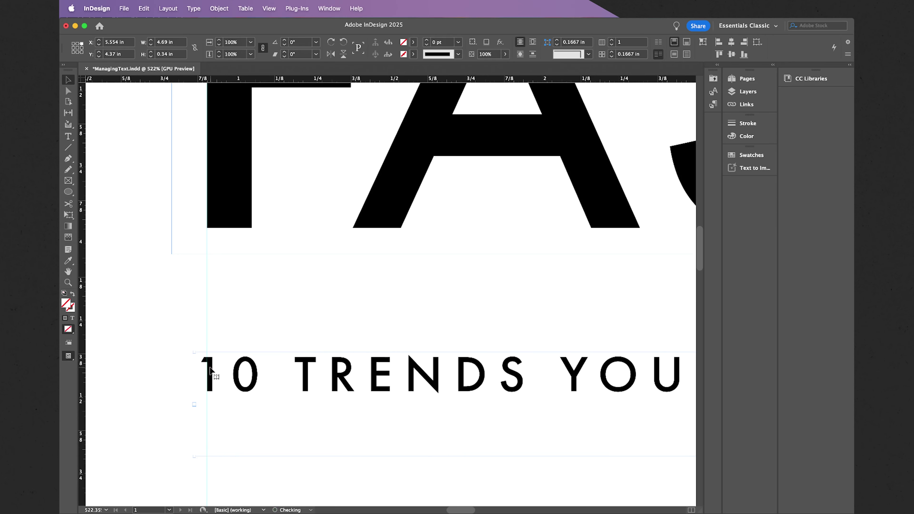
- Change the font of the FALL FASHION title to Didot Bold
{"action": "left_click", "coordinate": [181, 316]}
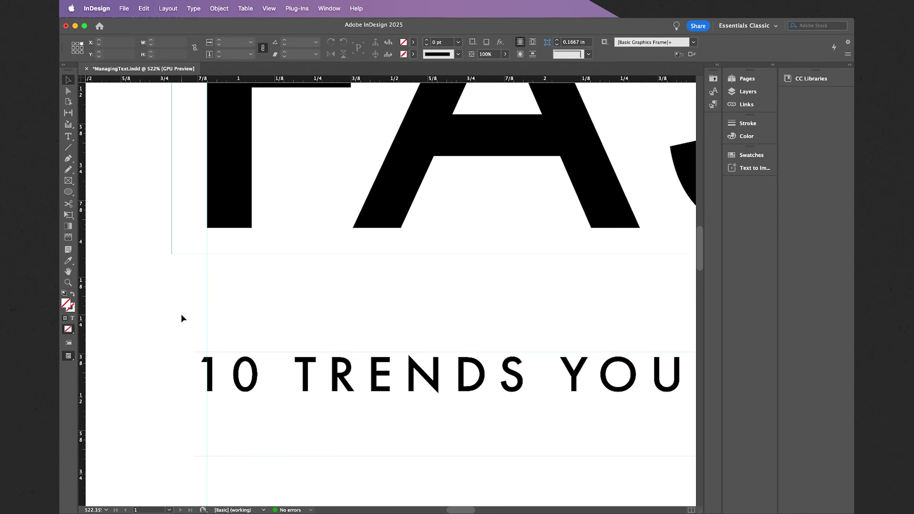
{"action": "key", "text": "super+minus"}
{"action": "key", "text": "super+minus"}
{"action": "key", "text": "super+0"}
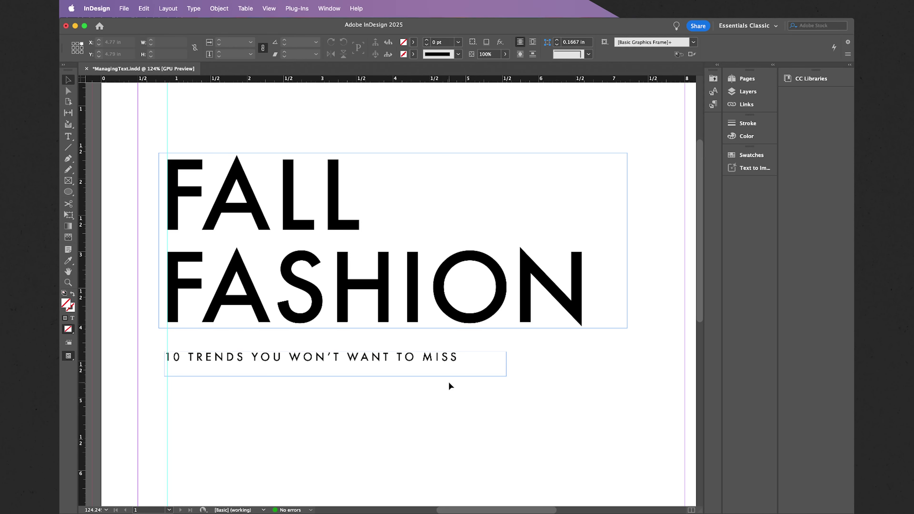
{"action": "left_click", "coordinate": [399, 293]}
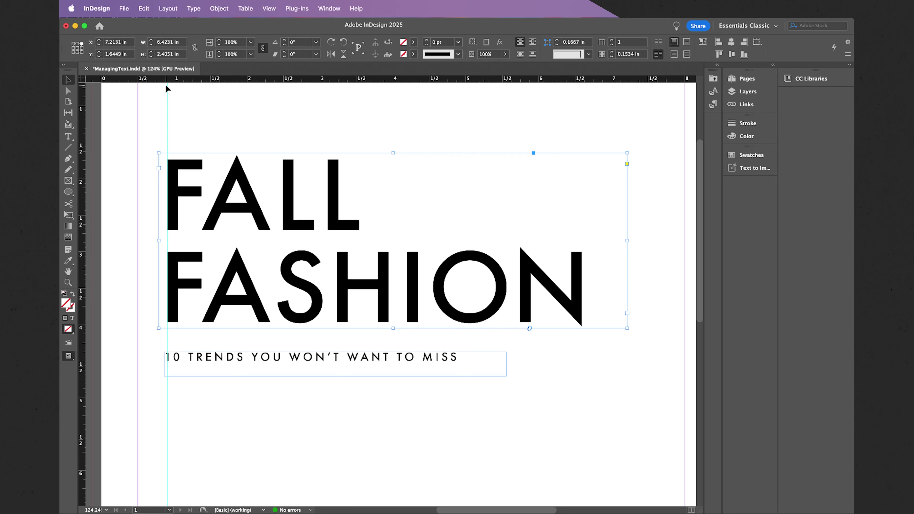
{"action": "left_click", "coordinate": [69, 136]}
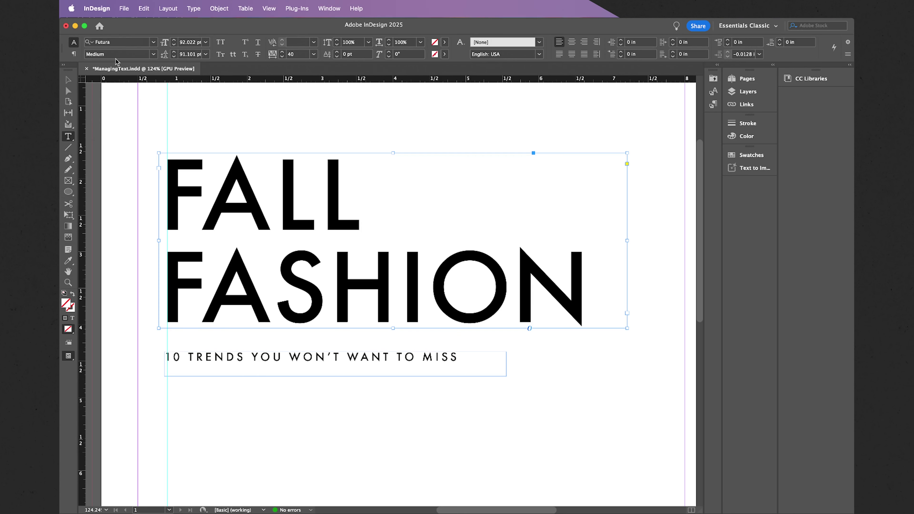
{"action": "left_click", "coordinate": [121, 43]}
{"action": "key", "text": "BackSpace"}
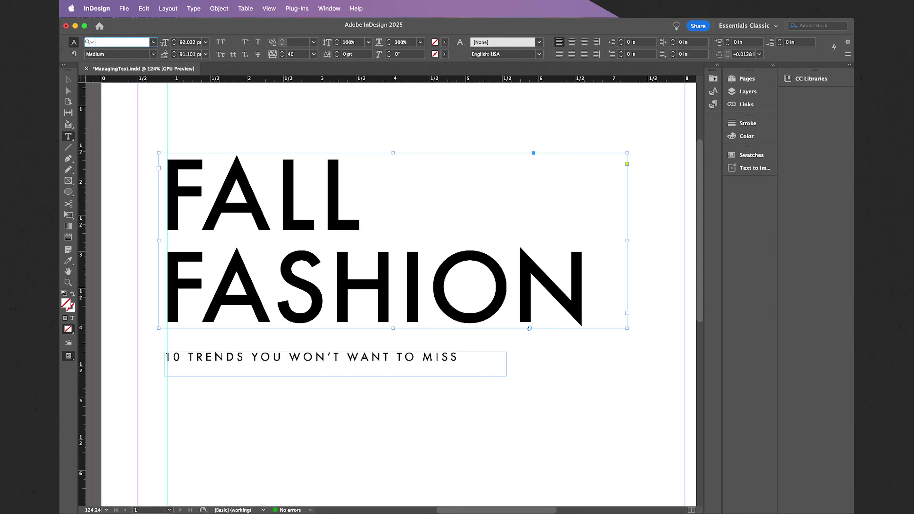
{"action": "type", "text": "dido"}
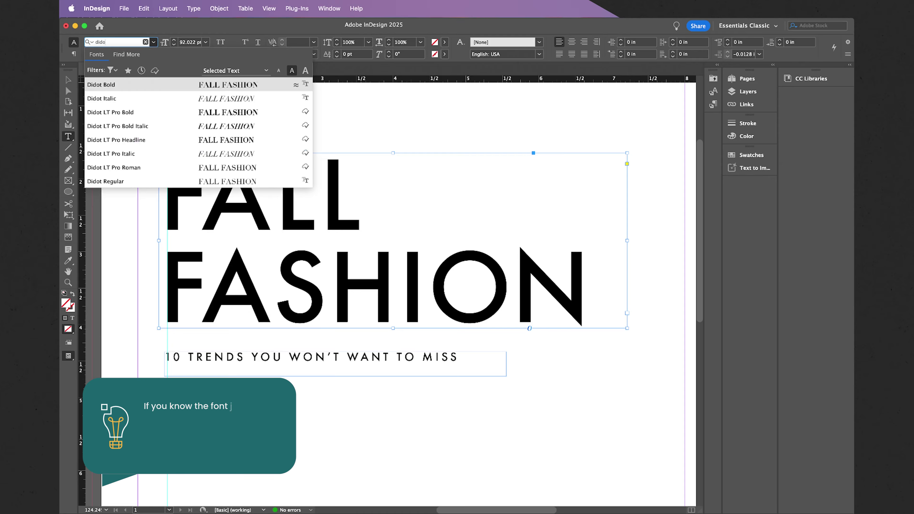
{"action": "left_click", "coordinate": [117, 84]}
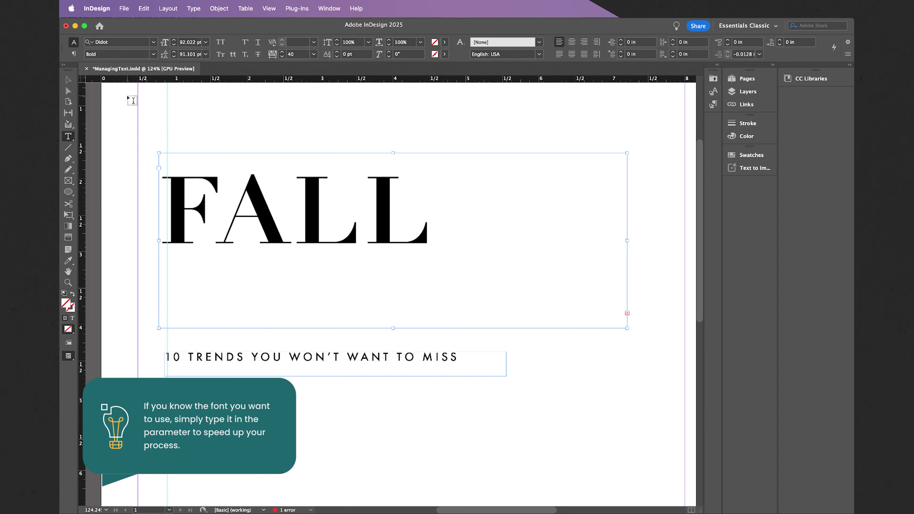
- Extend the title frame upward to a height of 2.64 in and move the vertical guide flush with the F's stem in FASHION
{"action": "left_click", "coordinate": [69, 81]}
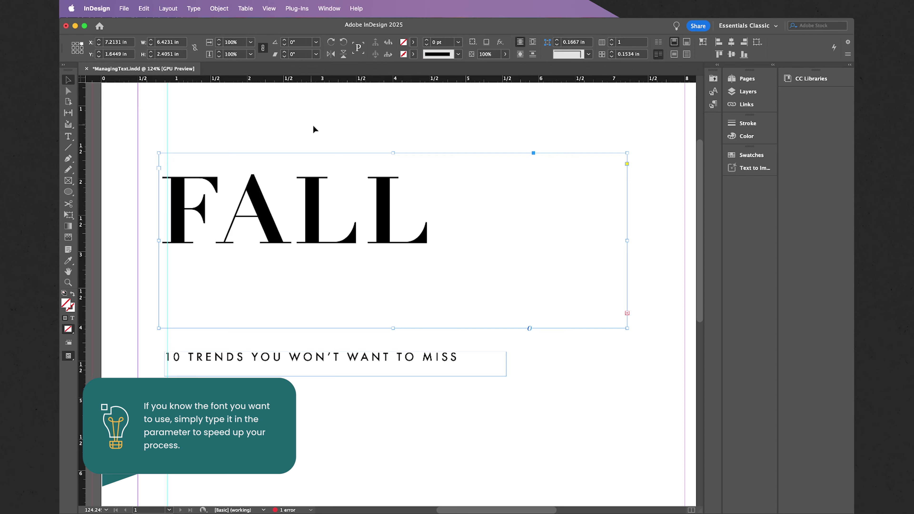
{"action": "left_click_drag", "start_coordinate": [395, 152], "coordinate": [396, 137]}
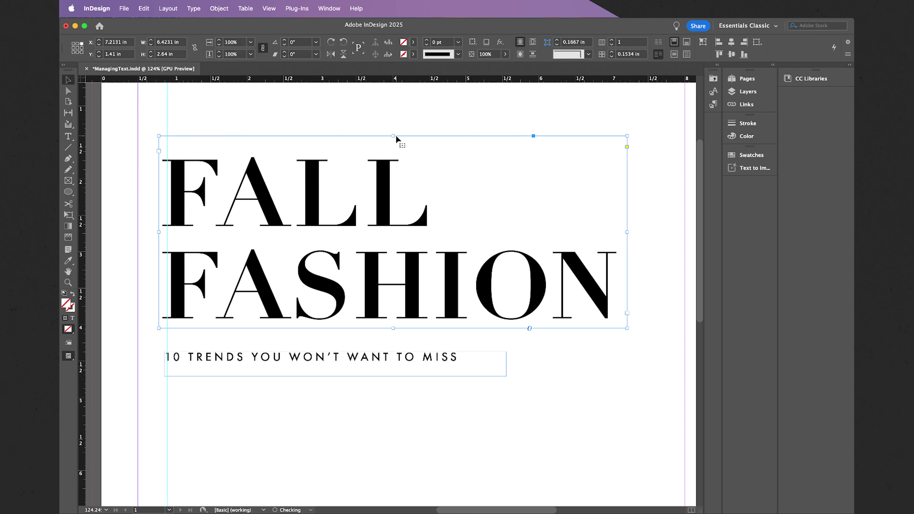
{"action": "scroll", "coordinate": [178, 339], "scroll_direction": "up", "scroll_amount": 10}
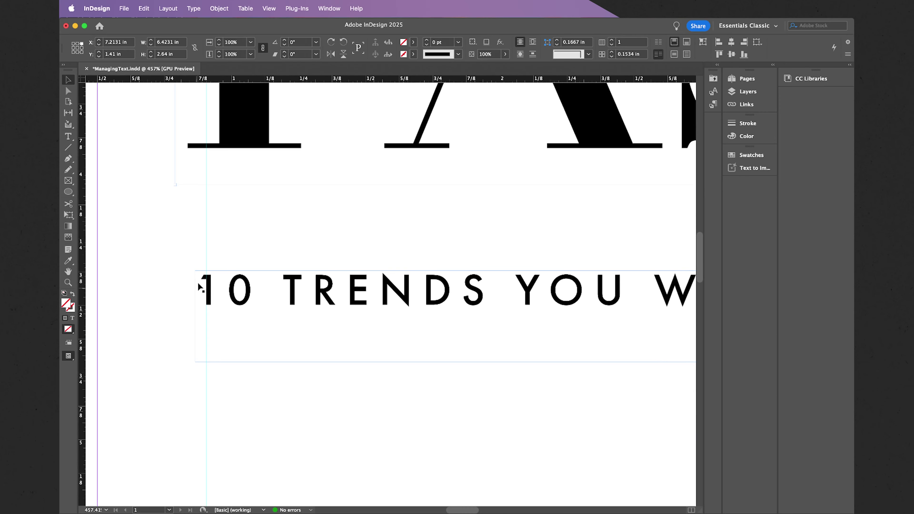
{"action": "left_click_drag", "start_coordinate": [206, 260], "coordinate": [218, 258]}
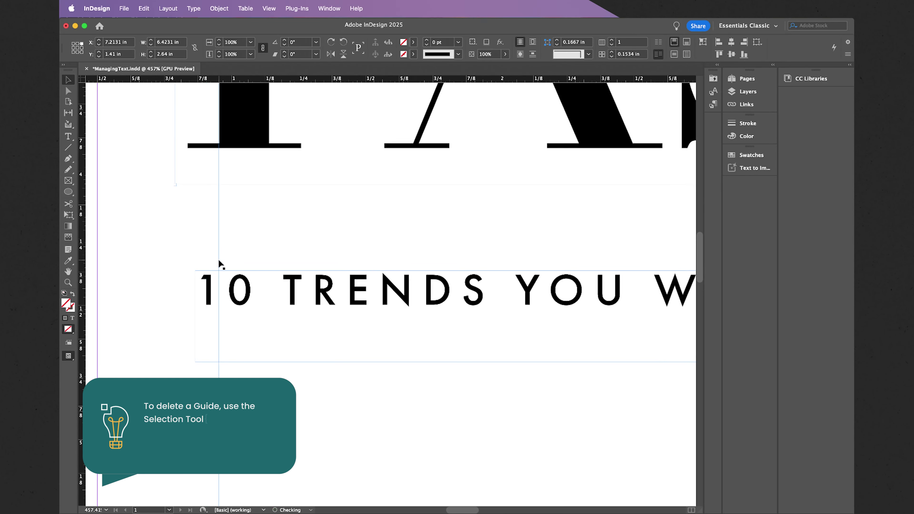
- Shift the subtitle frame sideways to X 5.602 in so the stem of the 1 lines up with the vertical guide
{"action": "left_click", "coordinate": [234, 282]}
{"action": "scroll", "coordinate": [233, 282], "scroll_direction": "up", "scroll_amount": 2}
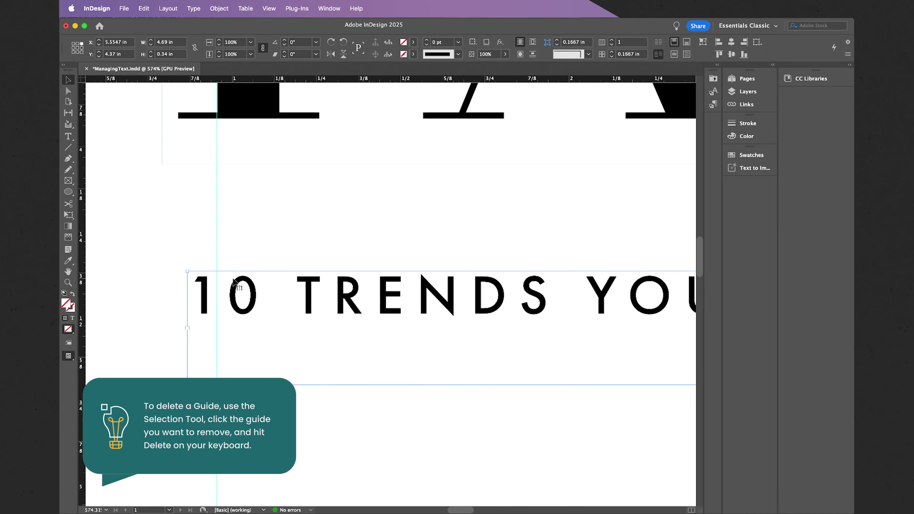
{"action": "scroll", "coordinate": [233, 280], "scroll_direction": "up", "scroll_amount": 1}
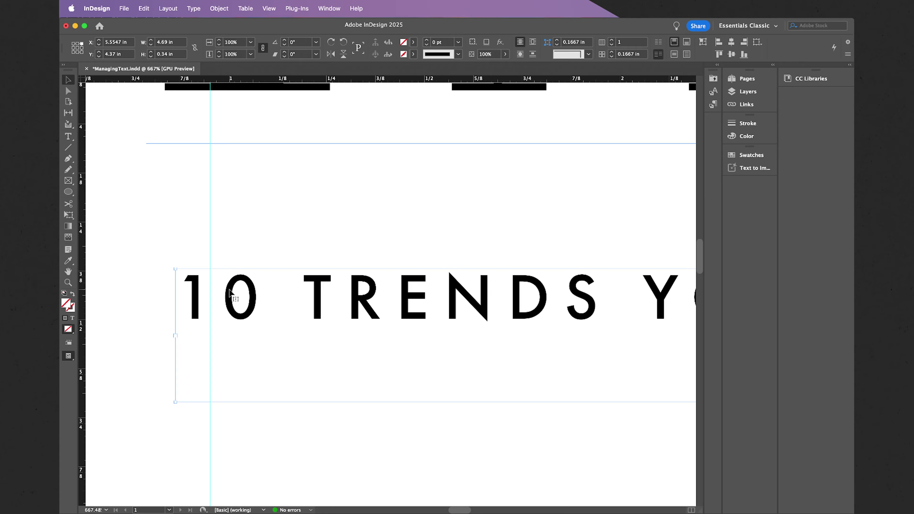
{"action": "left_click_drag", "start_coordinate": [229, 290], "coordinate": [256, 294]}
{"action": "left_click", "coordinate": [296, 249]}
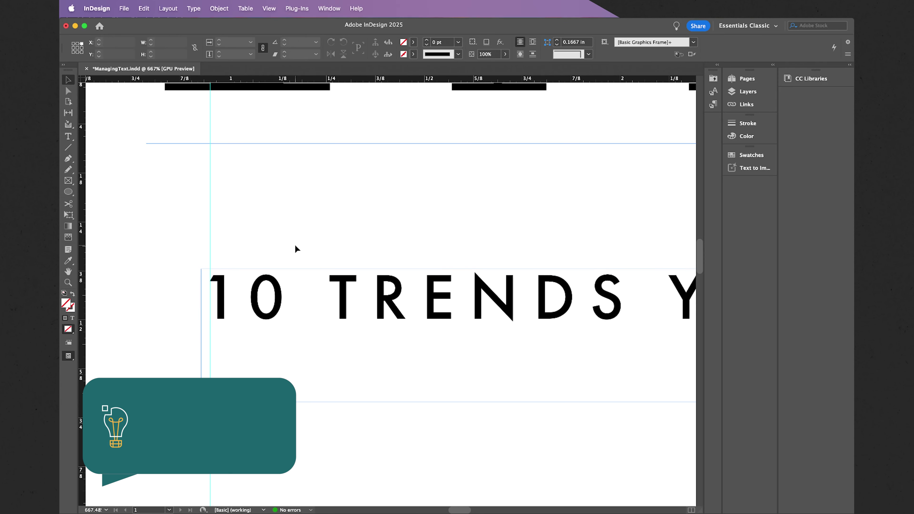
{"action": "scroll", "coordinate": [260, 284], "scroll_direction": "down", "scroll_amount": 2}
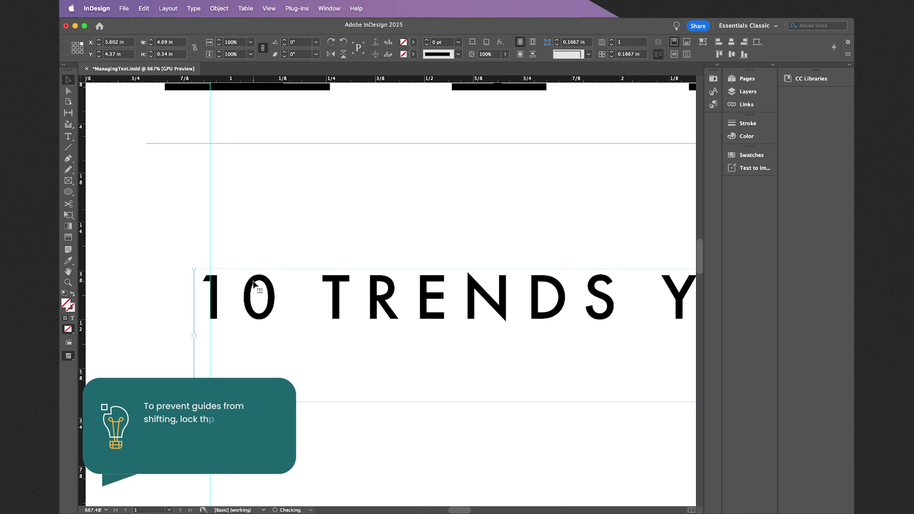
{"action": "scroll", "coordinate": [292, 245], "scroll_direction": "down", "scroll_amount": 10}
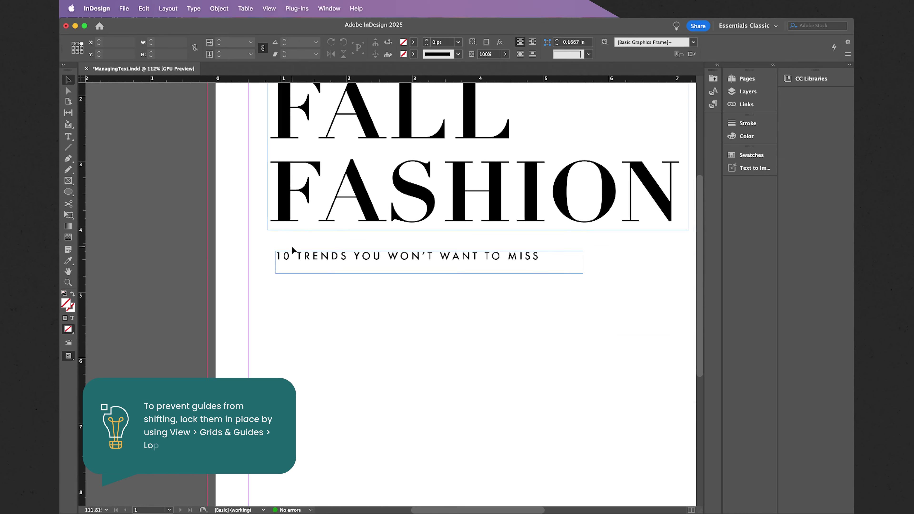
- Create a text frame about 1.24 by 0.34 in beside the subtitle, under the end of FASHION, containing 2025
{"action": "scroll", "coordinate": [291, 246], "scroll_direction": "up", "scroll_amount": 5}
{"action": "scroll", "coordinate": [291, 246], "scroll_direction": "right", "scroll_amount": 4}
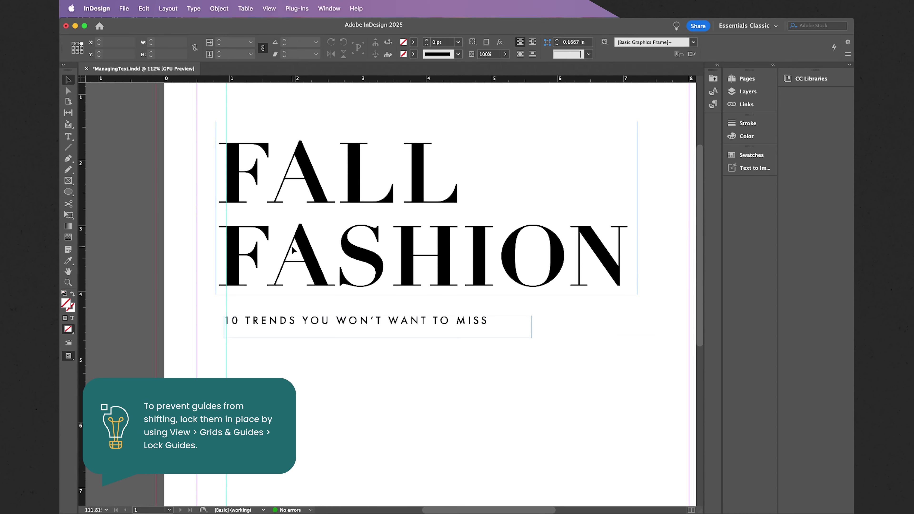
{"action": "scroll", "coordinate": [291, 246], "scroll_direction": "right", "scroll_amount": 3}
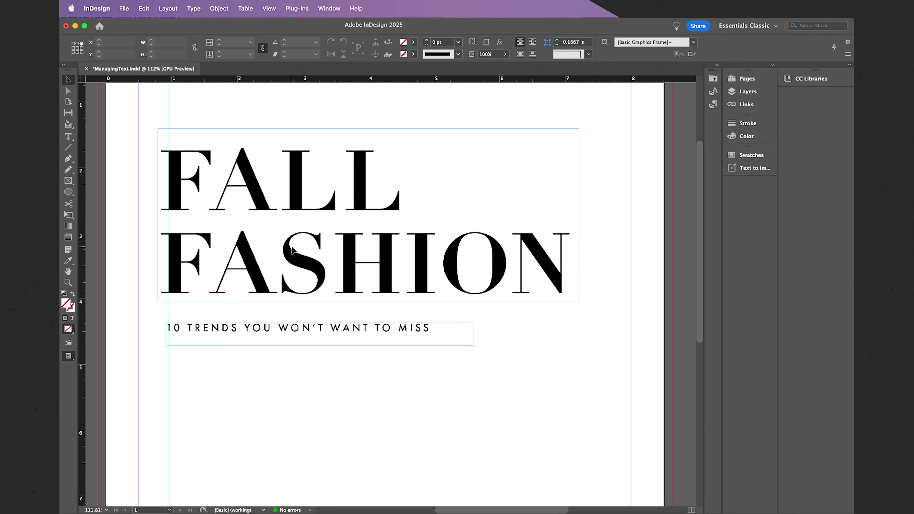
{"action": "left_click", "coordinate": [69, 137]}
{"action": "left_click_drag", "start_coordinate": [519, 322], "coordinate": [599, 345]}
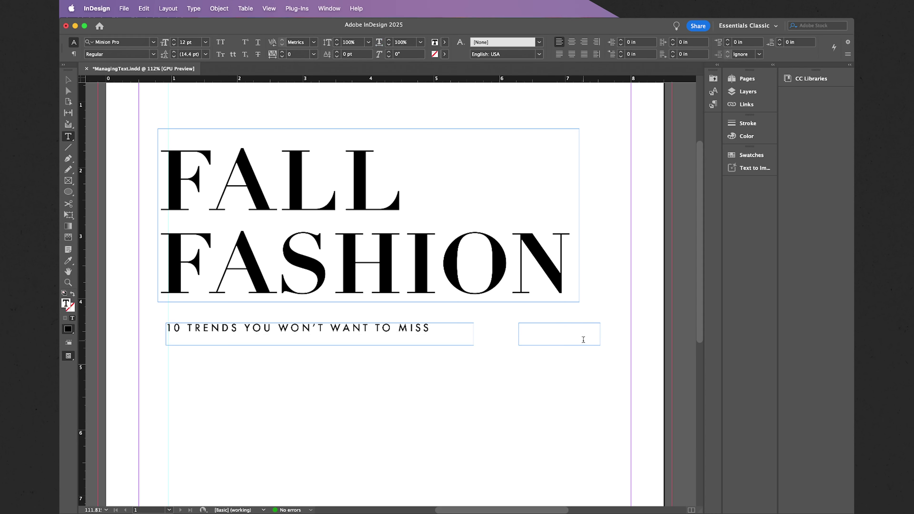
{"action": "type", "text": "2025"}
- Increase the font size of the whole 2025 text to 30 pt
{"action": "scroll", "coordinate": [614, 340], "scroll_direction": "up", "scroll_amount": 5}
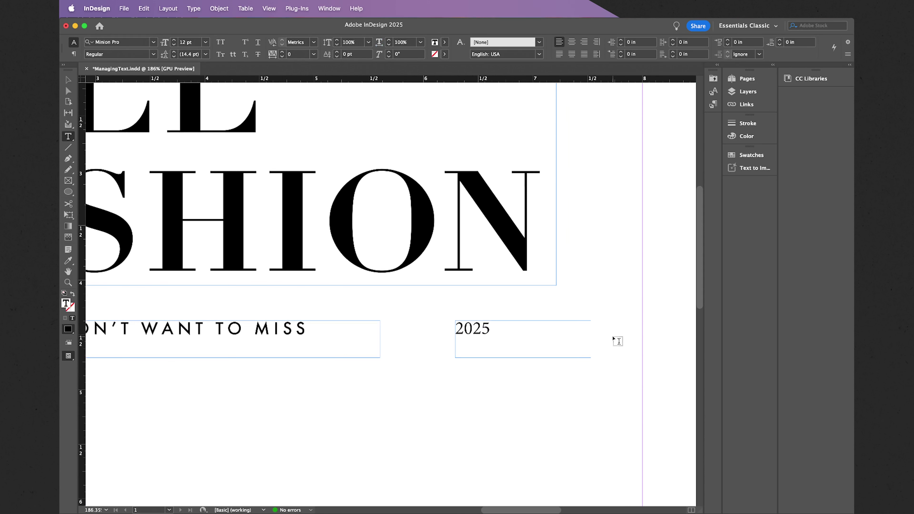
{"action": "scroll", "coordinate": [614, 340], "scroll_direction": "up", "scroll_amount": 1}
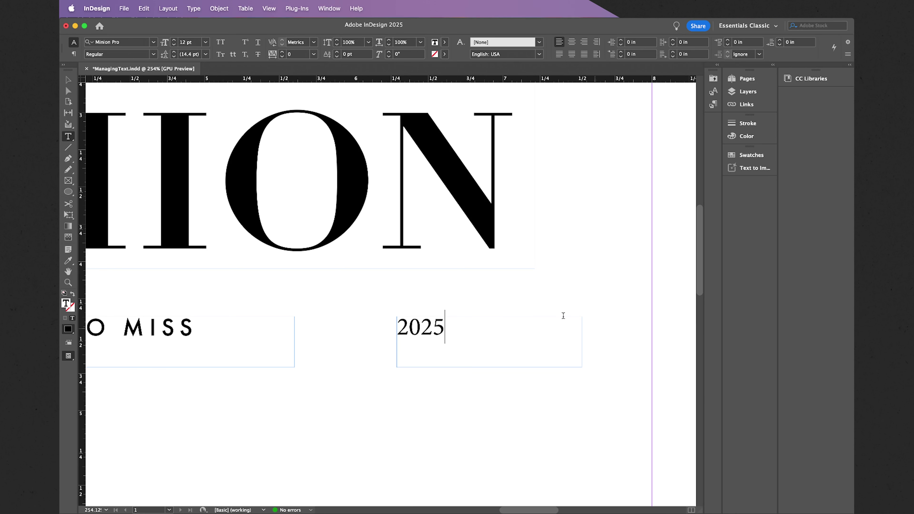
{"action": "key", "text": "super+a"}
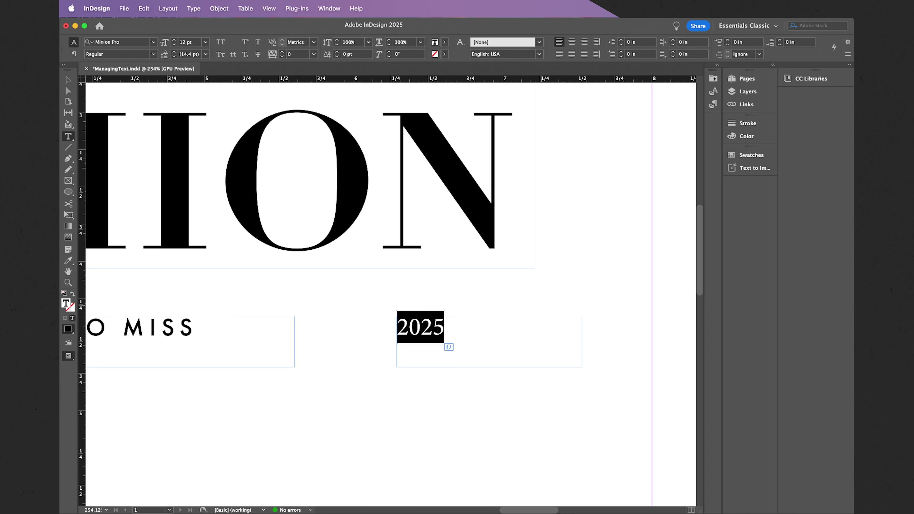
{"action": "left_click", "coordinate": [174, 40]}
{"action": "left_click", "coordinate": [174, 40]}
{"action": "left_click", "coordinate": [174, 40]}
{"action": "left_click", "coordinate": [174, 40]}
{"action": "left_click", "coordinate": [174, 40]}
{"action": "left_click", "coordinate": [175, 40]}
{"action": "left_click", "coordinate": [174, 40]}
{"action": "left_click", "coordinate": [174, 40]}
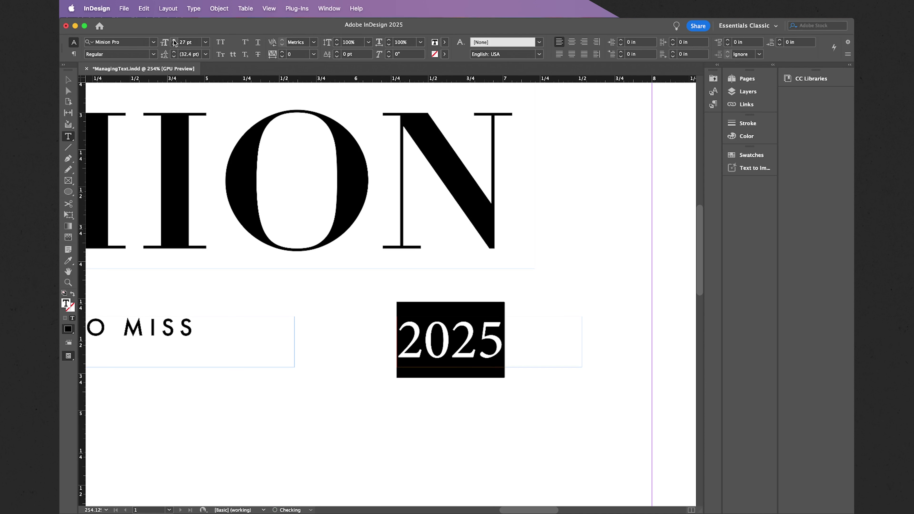
{"action": "left_click", "coordinate": [175, 40]}
{"action": "left_click", "coordinate": [174, 40]}
{"action": "left_click", "coordinate": [174, 40]}
- Change the font of the 2025 text to Futura PT Light
{"action": "left_click", "coordinate": [129, 43]}
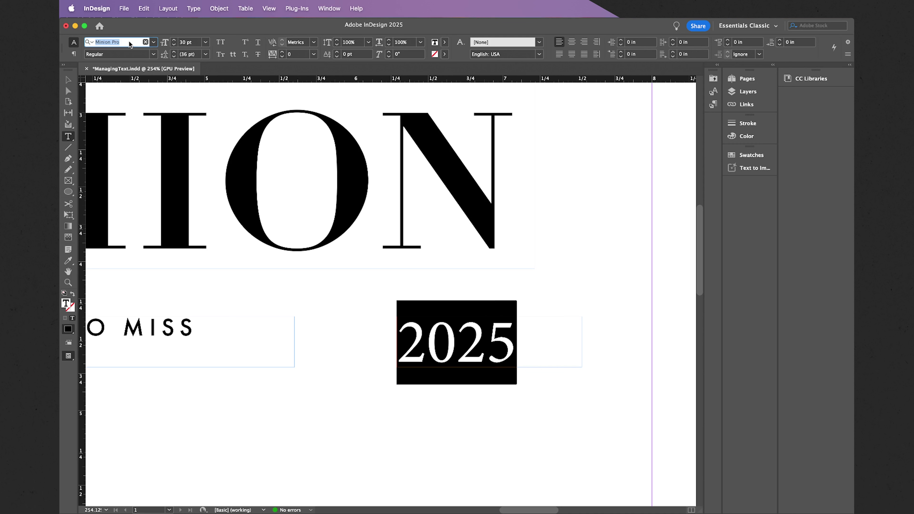
{"action": "type", "text": "fut"}
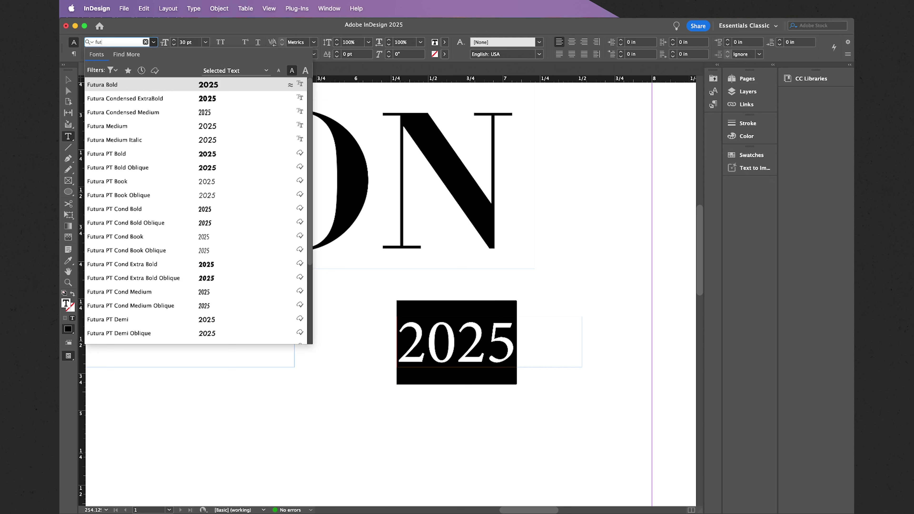
{"action": "type", "text": "ura li"}
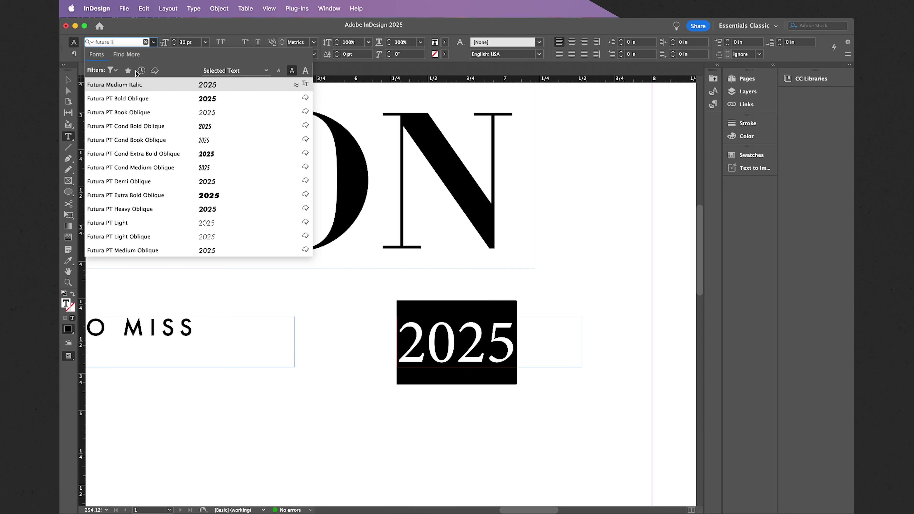
{"action": "left_click", "coordinate": [160, 221]}
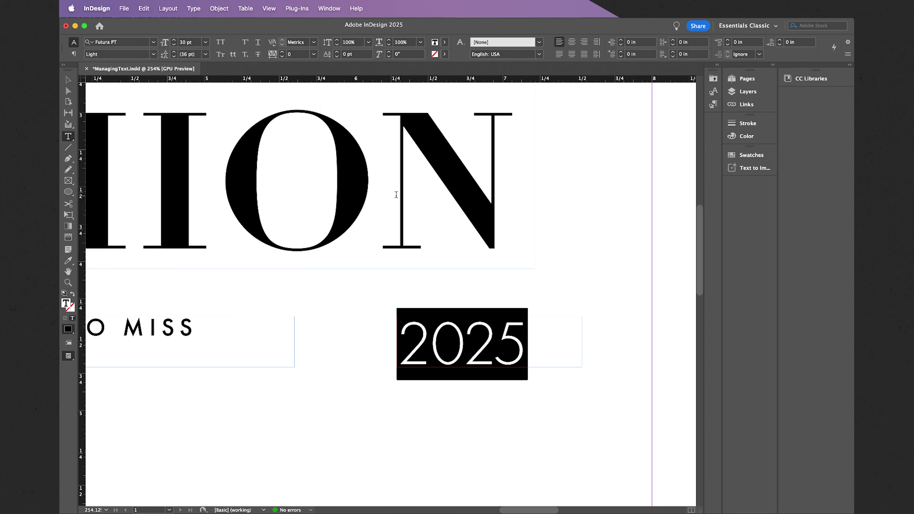
- Widen the tracking of the 2025 text to 180 and leave text editing with its frame selected
{"action": "key", "text": "alt+Right"}
{"action": "key", "text": "alt+Right"}
{"action": "key", "text": "alt+Right"}
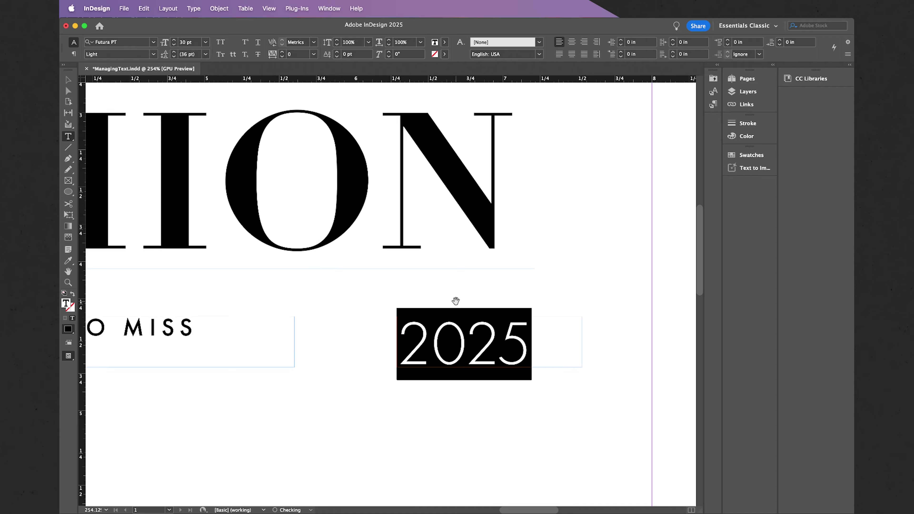
{"action": "key", "text": "alt+Right"}
{"action": "key", "text": "alt+Right"}
{"action": "key", "text": "alt+Right"}
{"action": "key", "text": "alt+Right"}
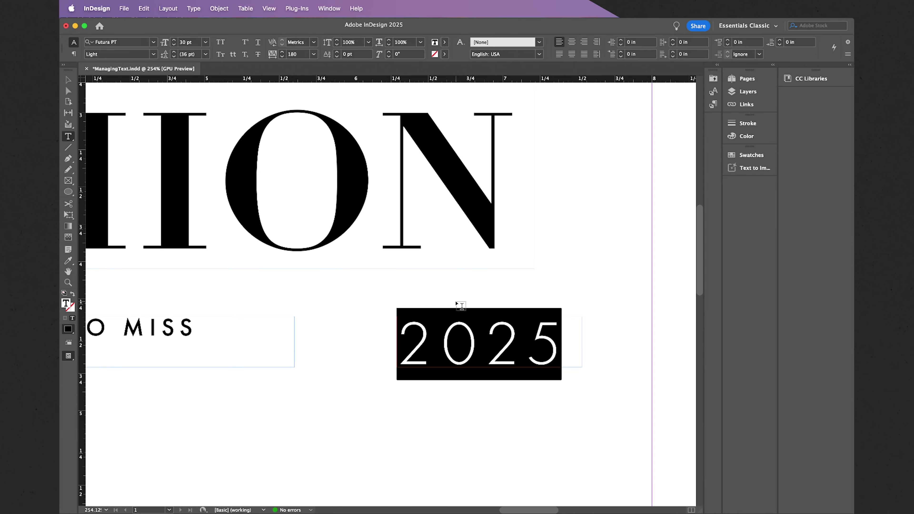
{"action": "key", "text": "Escape"}
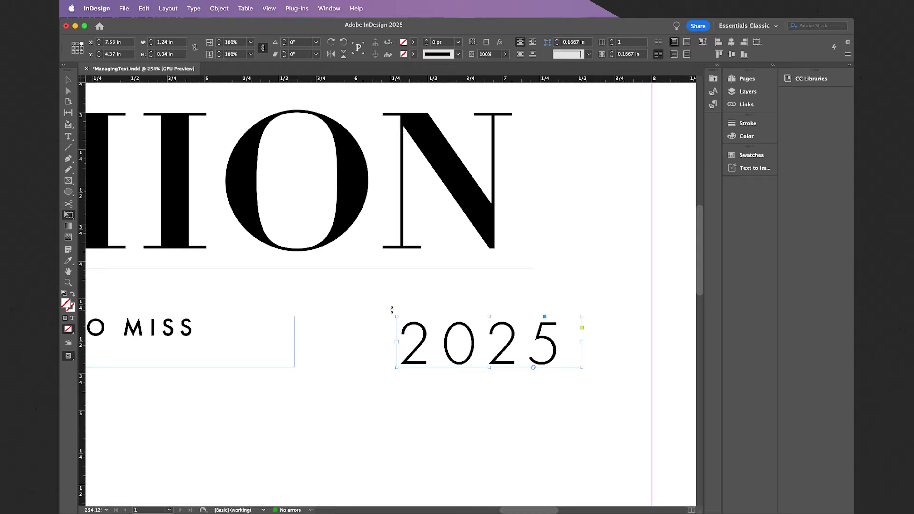
- Rotate the 2025 frame to -90° and move it beside the N of FASHION, at X 7.595 in, Y 4.215 in
{"action": "left_click_drag", "start_coordinate": [391, 309], "coordinate": [490, 283]}
{"action": "scroll", "coordinate": [492, 336], "scroll_direction": "up", "scroll_amount": 2}
{"action": "scroll", "coordinate": [492, 336], "scroll_direction": "right", "scroll_amount": 1}
{"action": "scroll", "coordinate": [492, 336], "scroll_direction": "up", "scroll_amount": 2}
{"action": "scroll", "coordinate": [492, 336], "scroll_direction": "right", "scroll_amount": 1}
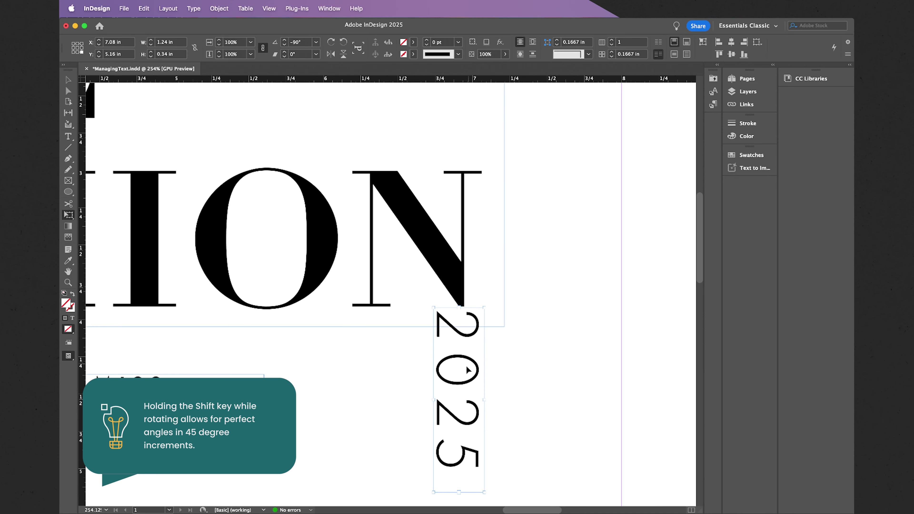
{"action": "left_click_drag", "start_coordinate": [460, 385], "coordinate": [537, 244]}
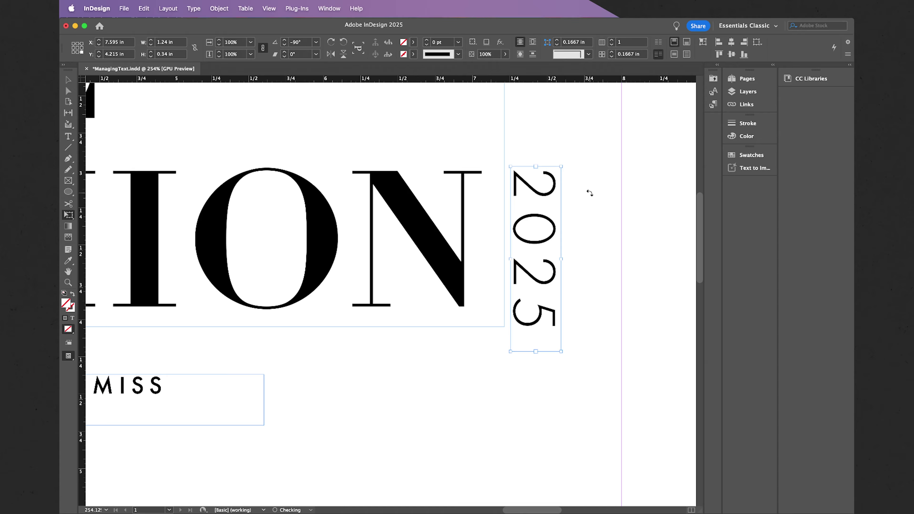
- Place a horizontal ruler guide flush with the top edge of the N in FASHION
{"action": "scroll", "coordinate": [589, 193], "scroll_direction": "up", "scroll_amount": 5}
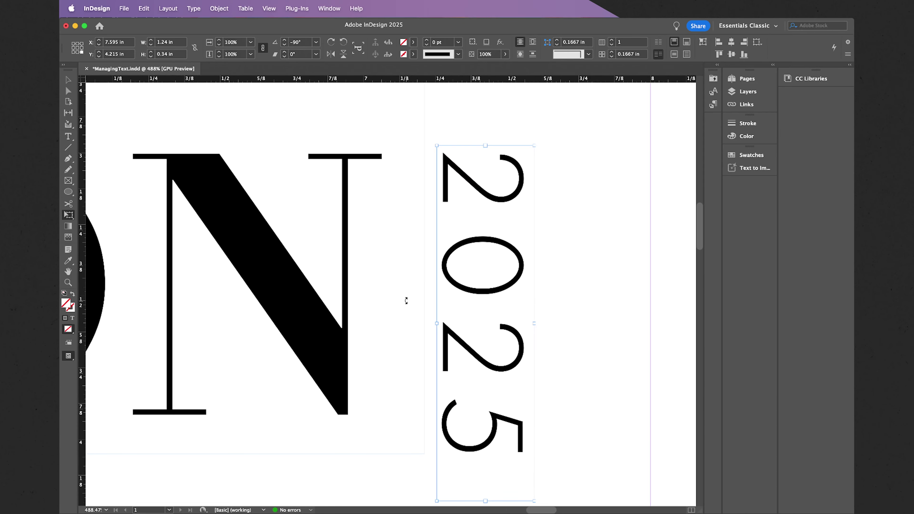
{"action": "scroll", "coordinate": [406, 300], "scroll_direction": "up", "scroll_amount": 2}
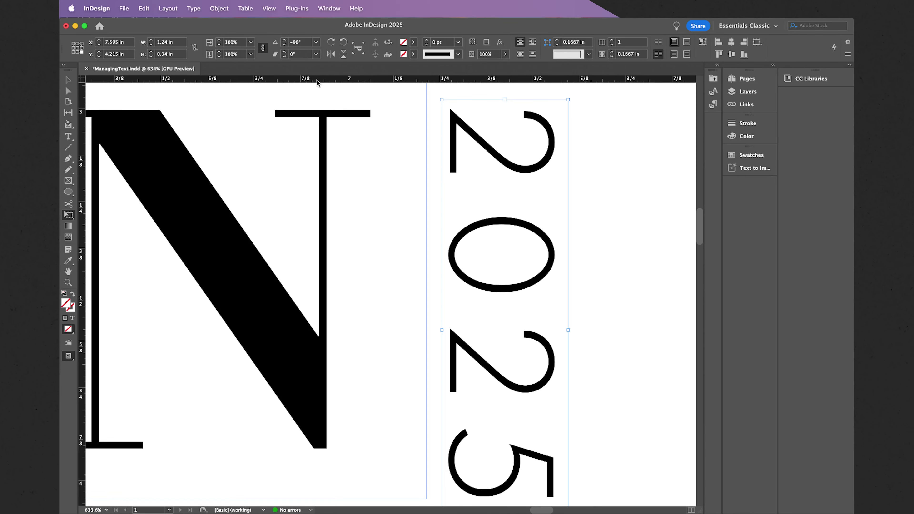
{"action": "left_click_drag", "start_coordinate": [317, 82], "coordinate": [318, 110]}
{"action": "scroll", "coordinate": [344, 196], "scroll_direction": "down", "scroll_amount": 5}
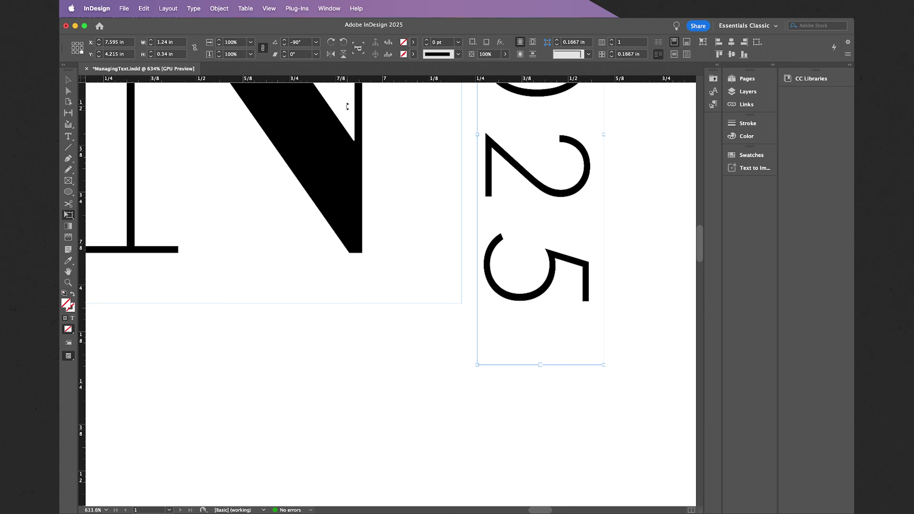
- Place a horizontal ruler guide flush with the bottom edge of the N in FASHION
{"action": "left_click_drag", "start_coordinate": [323, 80], "coordinate": [334, 253]}
{"action": "scroll", "coordinate": [431, 323], "scroll_direction": "down", "scroll_amount": 5}
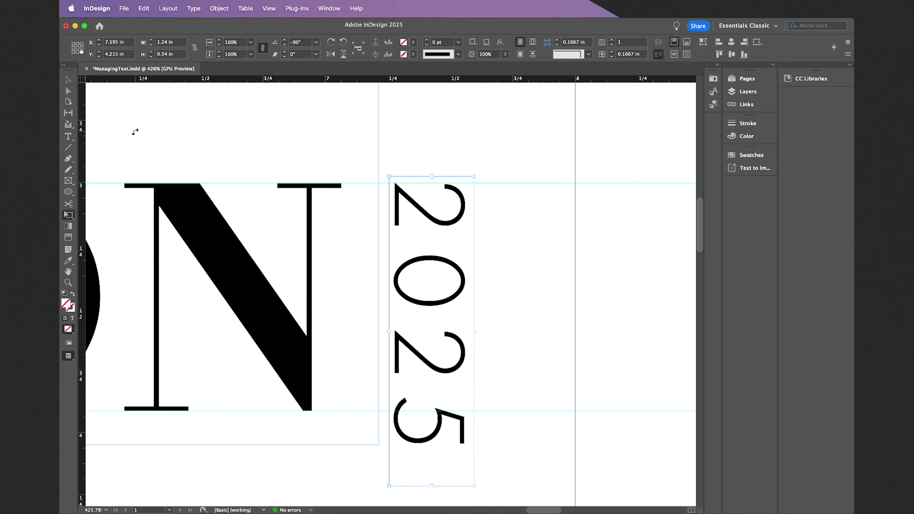
- Convert the rotated 2025 text to outlines
{"action": "left_click", "coordinate": [68, 80]}
{"action": "left_click", "coordinate": [194, 9]}
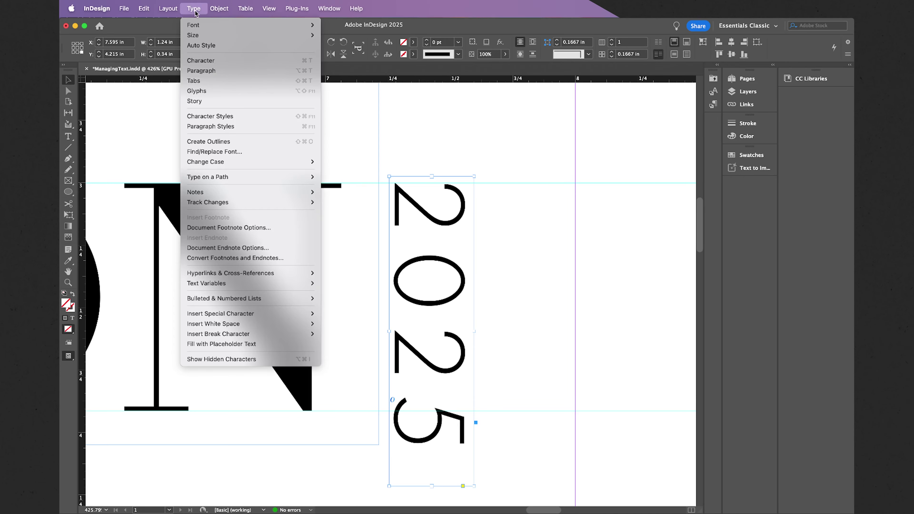
{"action": "left_click", "coordinate": [216, 142]}
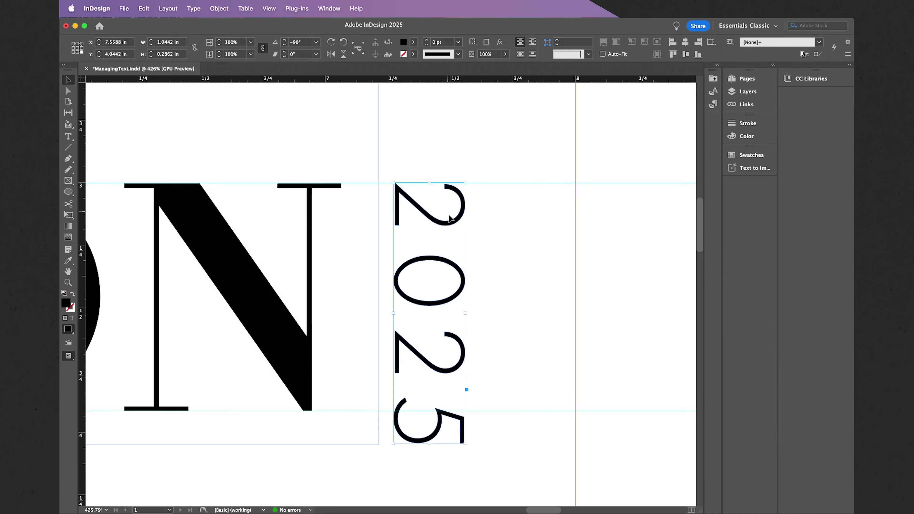
- Scale the outlined 2025 proportionally to W 0.9143 in, H 0.2507 in, so it fits between the two guides beside the N, and deselect it
{"action": "scroll", "coordinate": [525, 340], "scroll_direction": "up", "scroll_amount": 1}
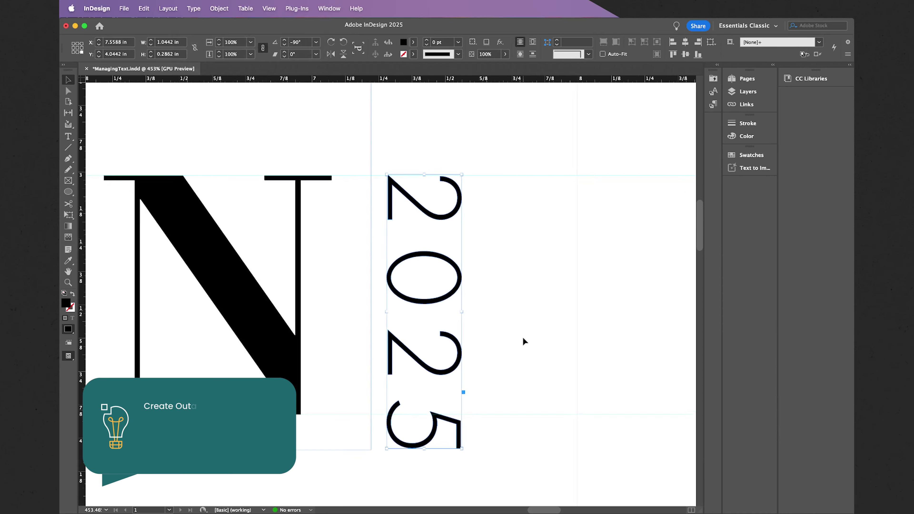
{"action": "scroll", "coordinate": [524, 341], "scroll_direction": "up", "scroll_amount": 1}
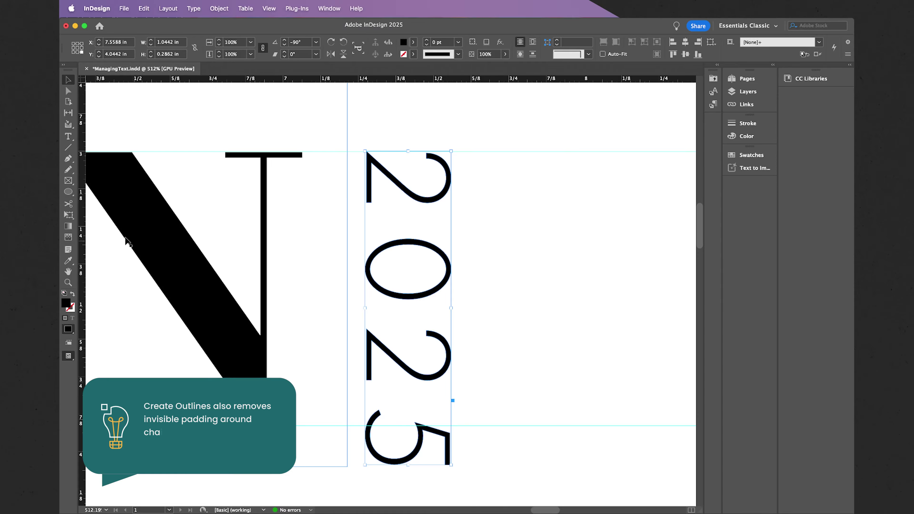
{"action": "key", "text": "e"}
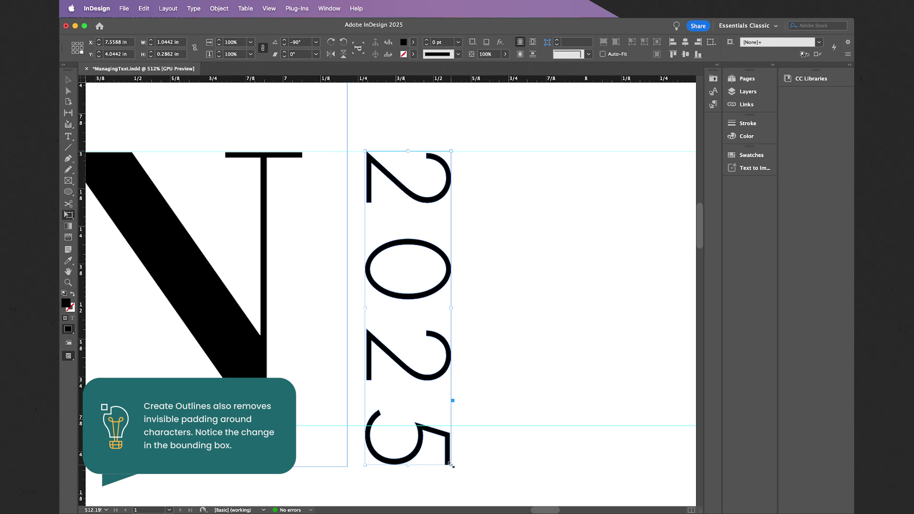
{"action": "left_click_drag", "start_coordinate": [452, 465], "coordinate": [423, 430]}
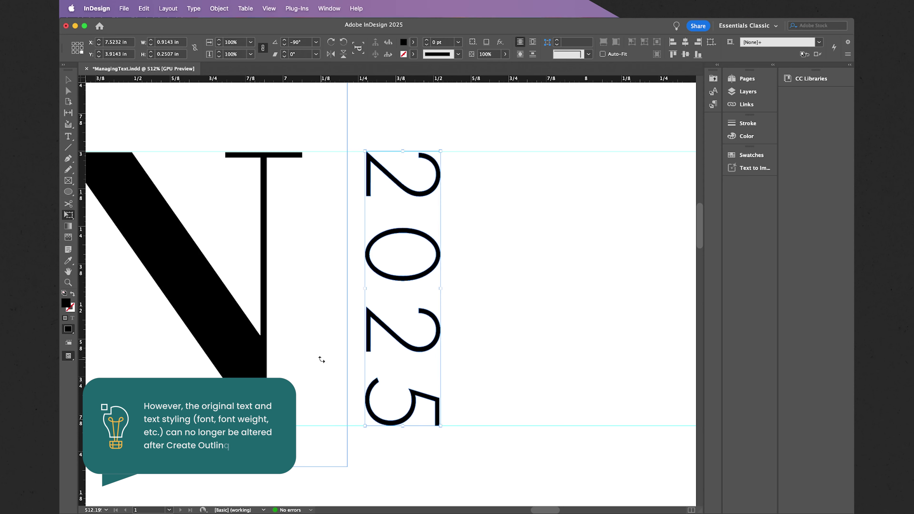
{"action": "left_click", "coordinate": [69, 79]}
{"action": "left_click", "coordinate": [195, 102]}
{"action": "key", "text": "super+minus"}
{"action": "key", "text": "super+minus"}
{"action": "key", "text": "super+minus"}
{"action": "key", "text": "super+minus"}
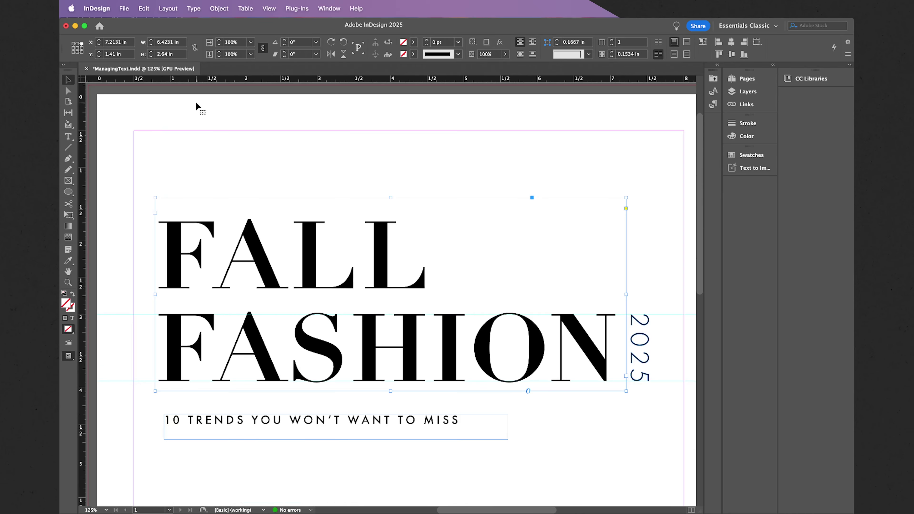
{"action": "key", "text": "super+minus"}
{"action": "left_click", "coordinate": [256, 153]}
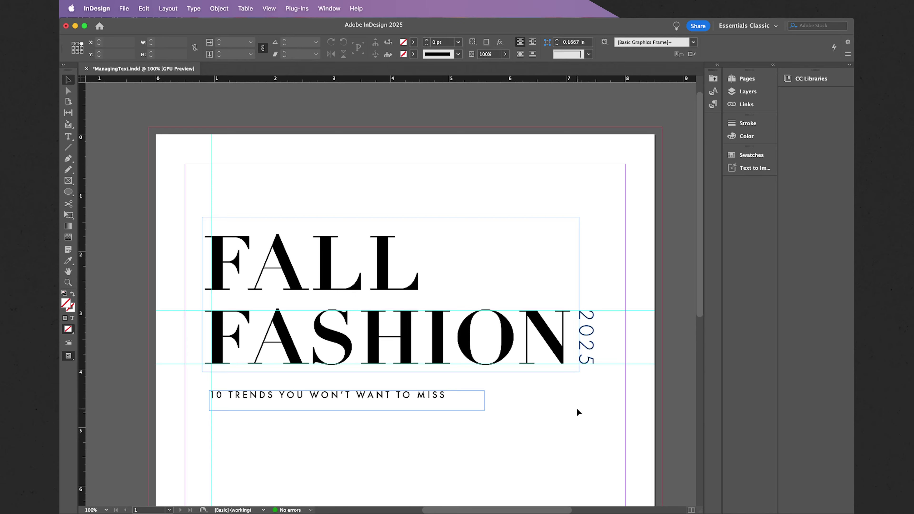
- Fill the word FALL in the title with the red swatch C=15 M=100 Y=100
{"action": "left_click", "coordinate": [392, 268]}
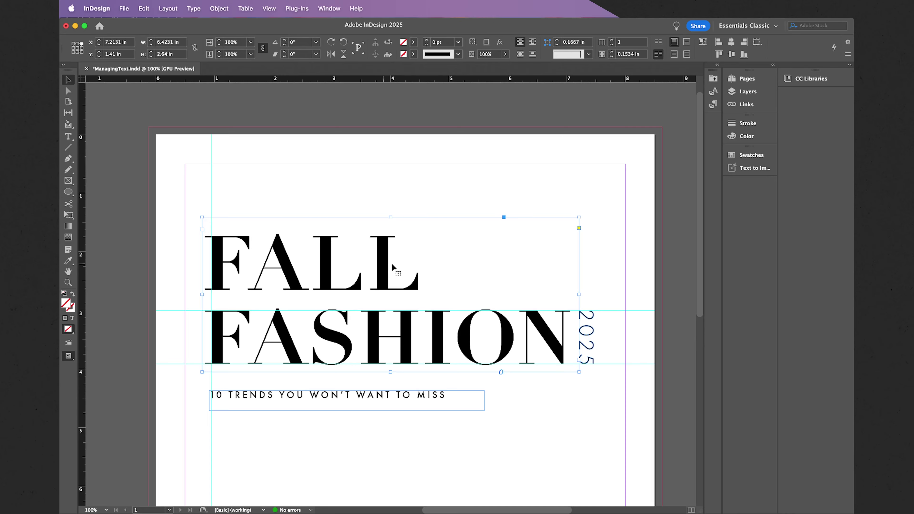
{"action": "double_click", "coordinate": [419, 273]}
{"action": "left_click_drag", "start_coordinate": [419, 273], "coordinate": [215, 278]}
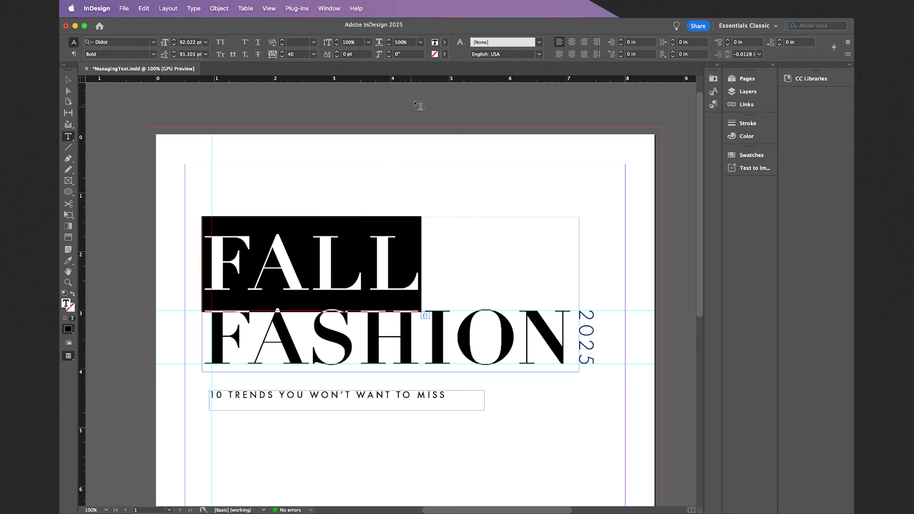
{"action": "left_click", "coordinate": [445, 42]}
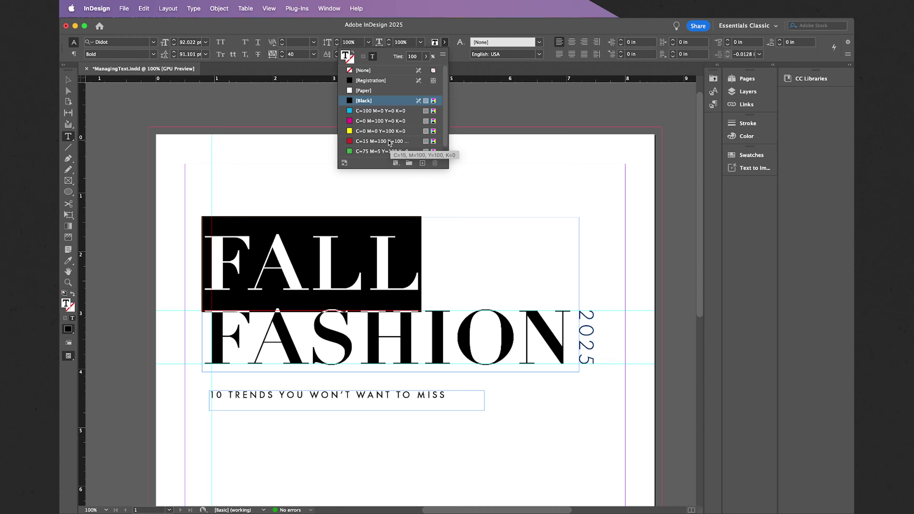
{"action": "left_click", "coordinate": [381, 142]}
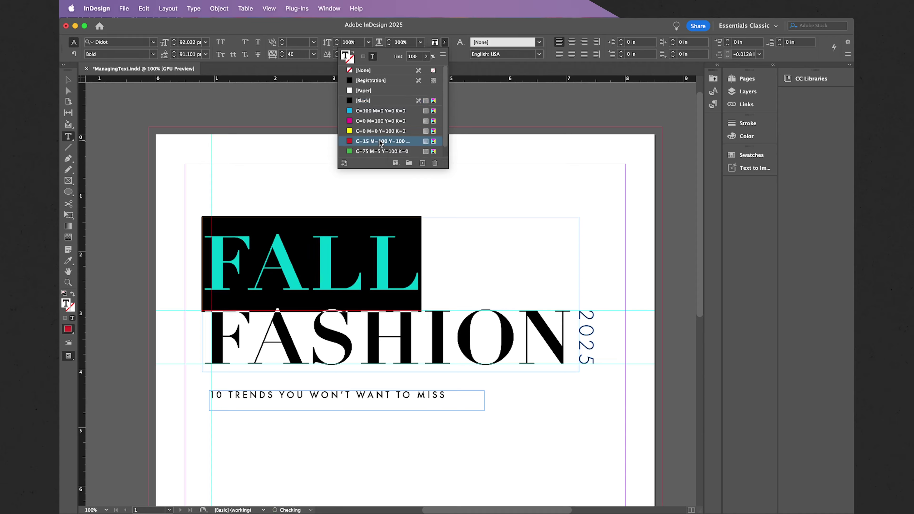
{"action": "left_click", "coordinate": [385, 250]}
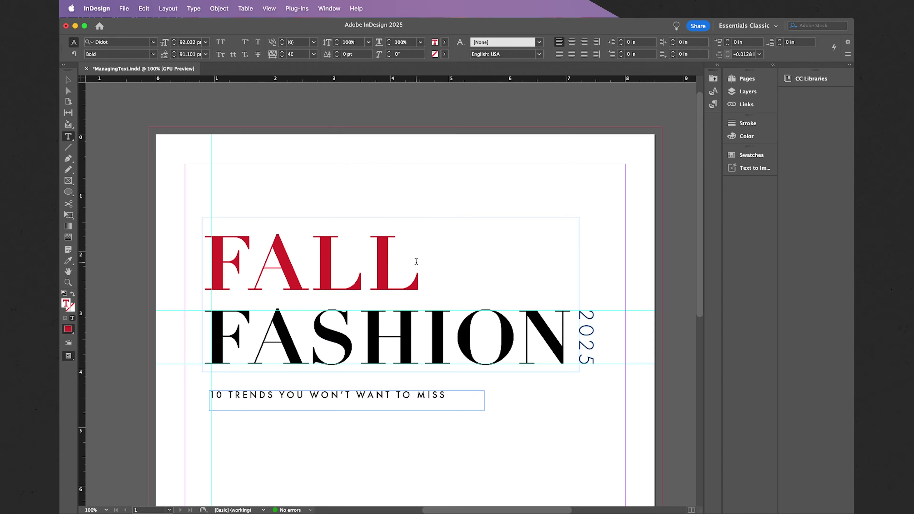
- Create a new CMYK process swatch with C=9 M=76 Y=100 K=0 and apply it as the fill of FALL
{"action": "left_click_drag", "start_coordinate": [415, 260], "coordinate": [211, 260]}
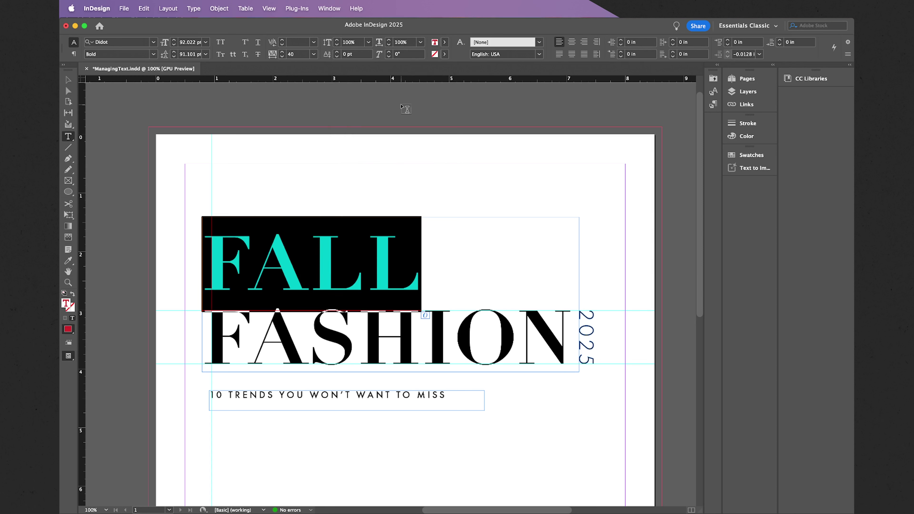
{"action": "left_click", "coordinate": [445, 42]}
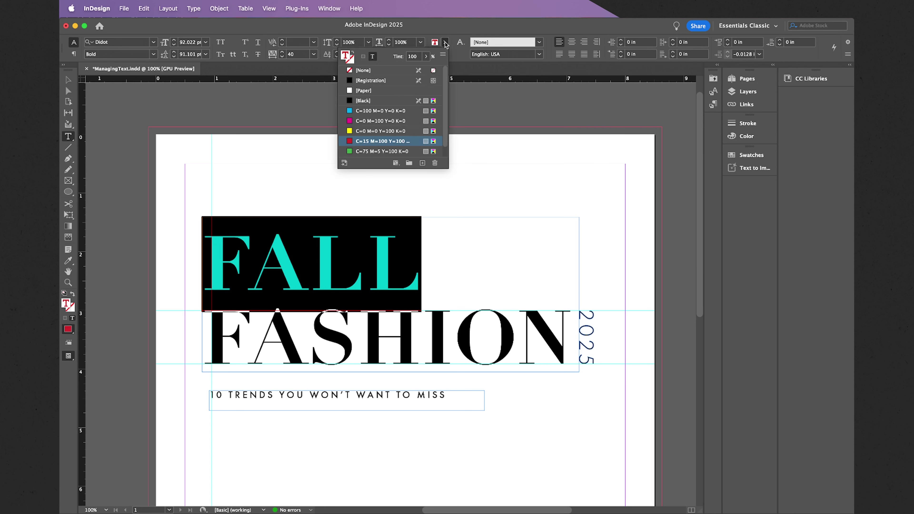
{"action": "left_click", "coordinate": [443, 57]}
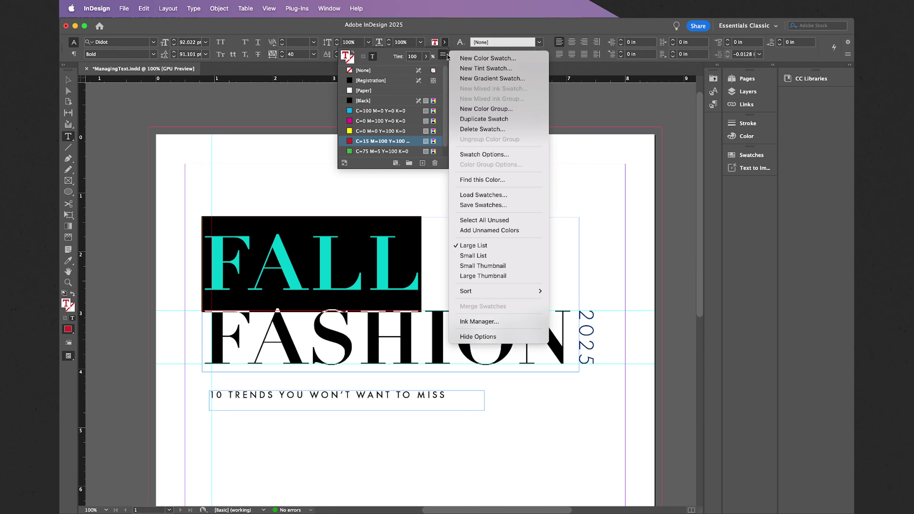
{"action": "left_click", "coordinate": [463, 58]}
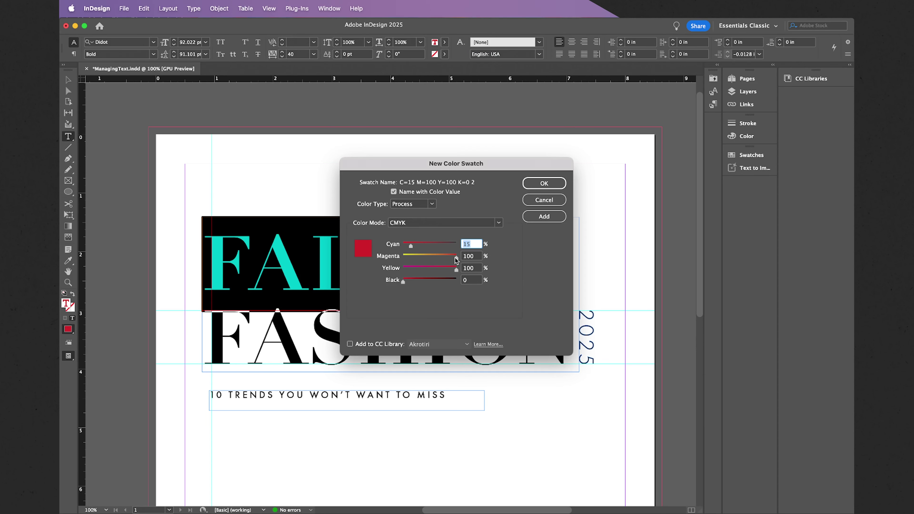
{"action": "left_click_drag", "start_coordinate": [456, 258], "coordinate": [443, 258]}
{"action": "left_click", "coordinate": [406, 244]}
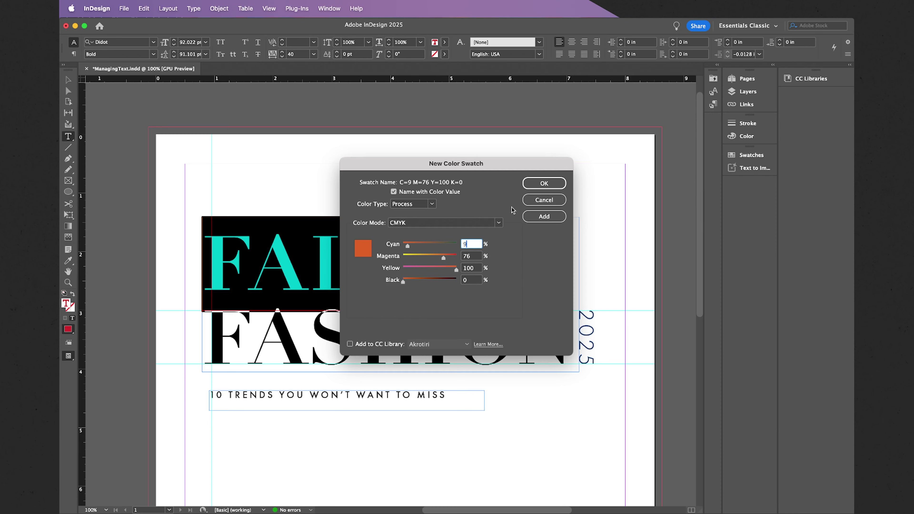
{"action": "left_click", "coordinate": [541, 218]}
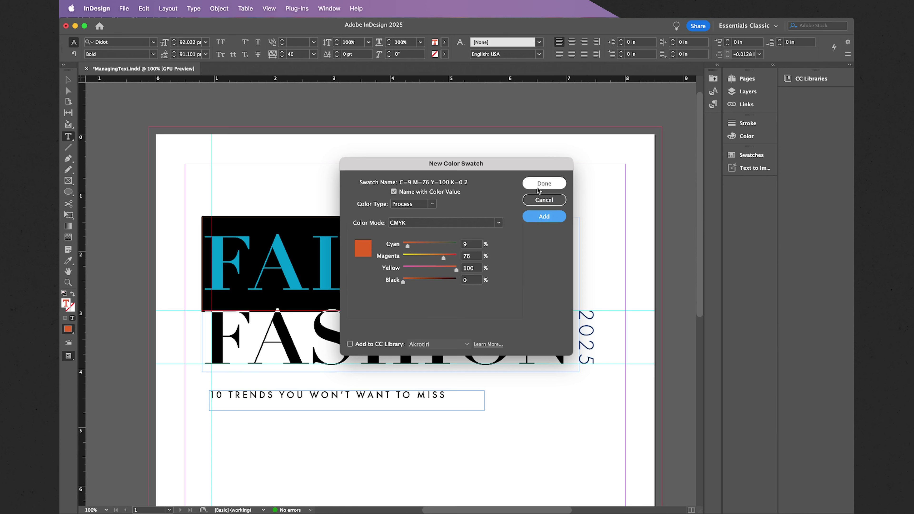
{"action": "left_click", "coordinate": [544, 183]}
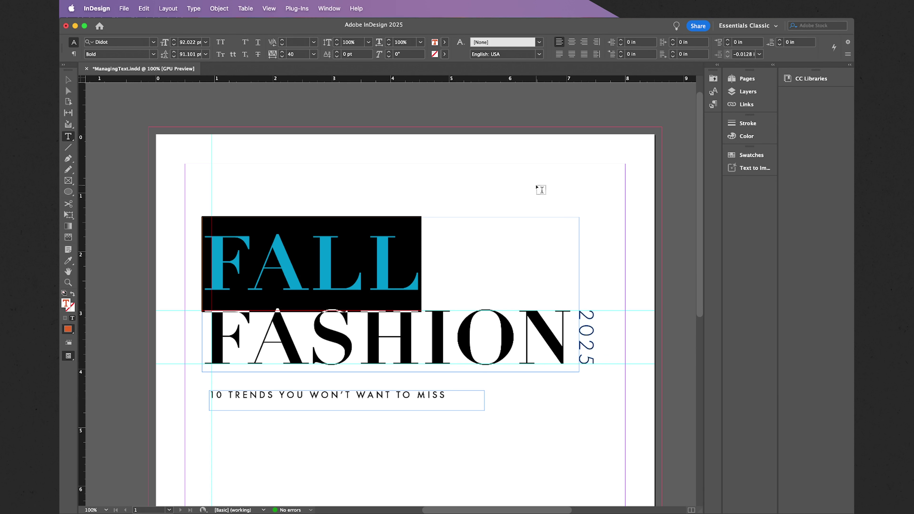
{"action": "left_click", "coordinate": [411, 259]}
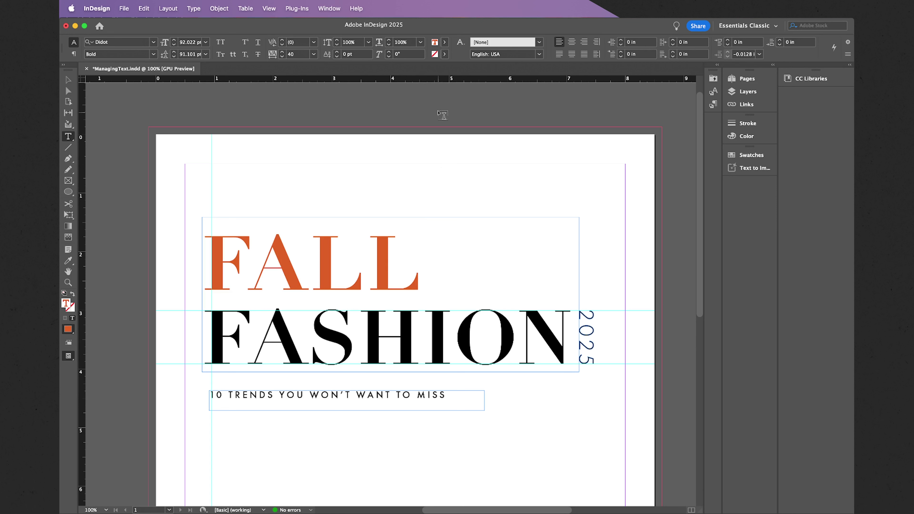
{"action": "left_click", "coordinate": [445, 42]}
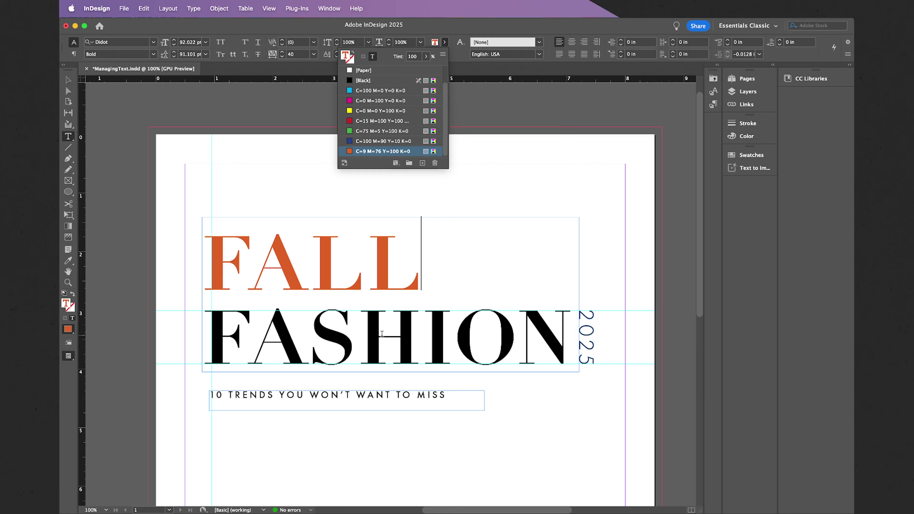
- Set the fill of the word FASHION to None and give it a Black stroke
{"action": "left_click", "coordinate": [561, 331]}
{"action": "left_click_drag", "start_coordinate": [566, 331], "coordinate": [211, 340]}
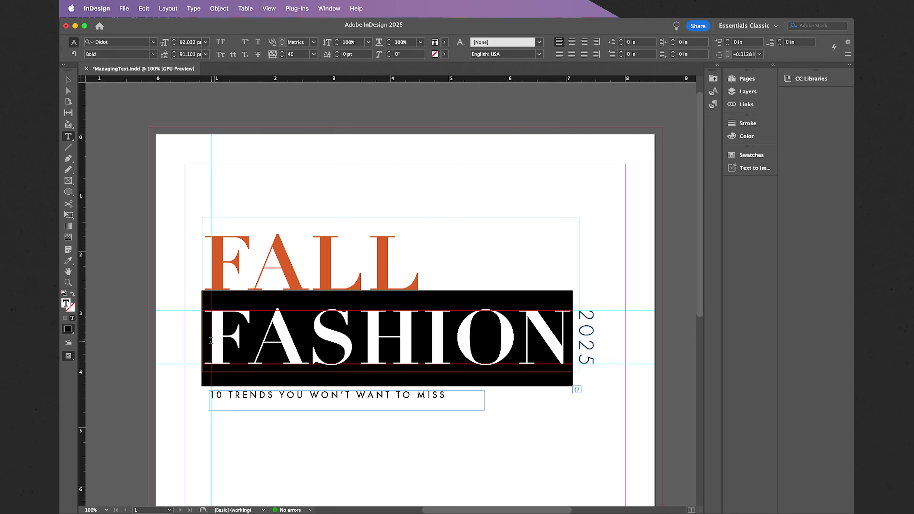
{"action": "left_click", "coordinate": [444, 44]}
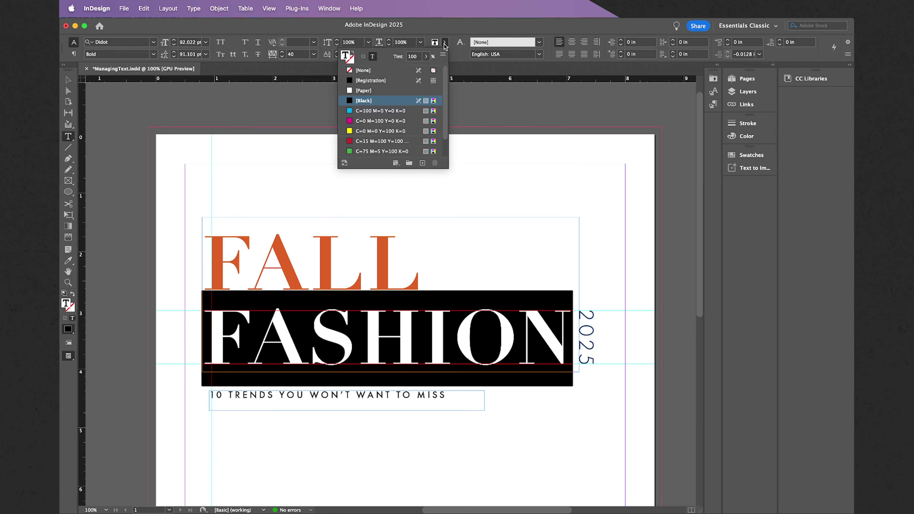
{"action": "left_click", "coordinate": [398, 72]}
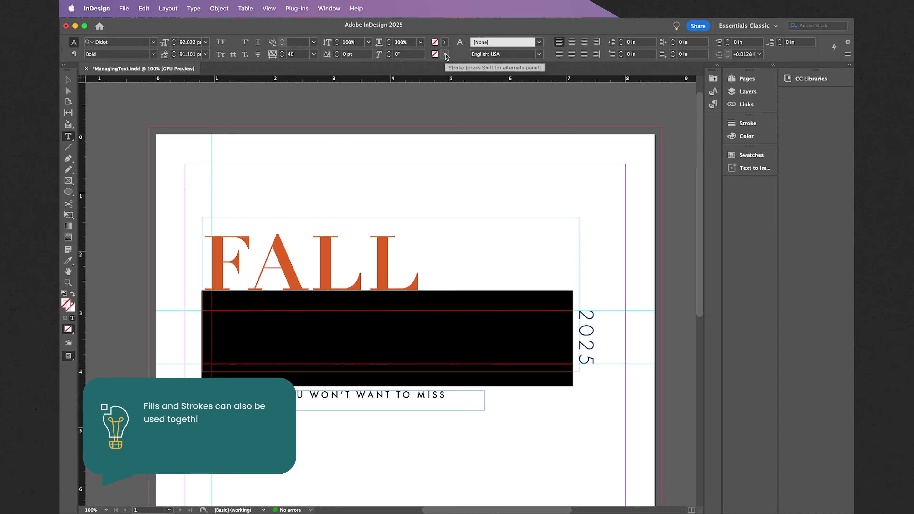
{"action": "left_click", "coordinate": [445, 55]}
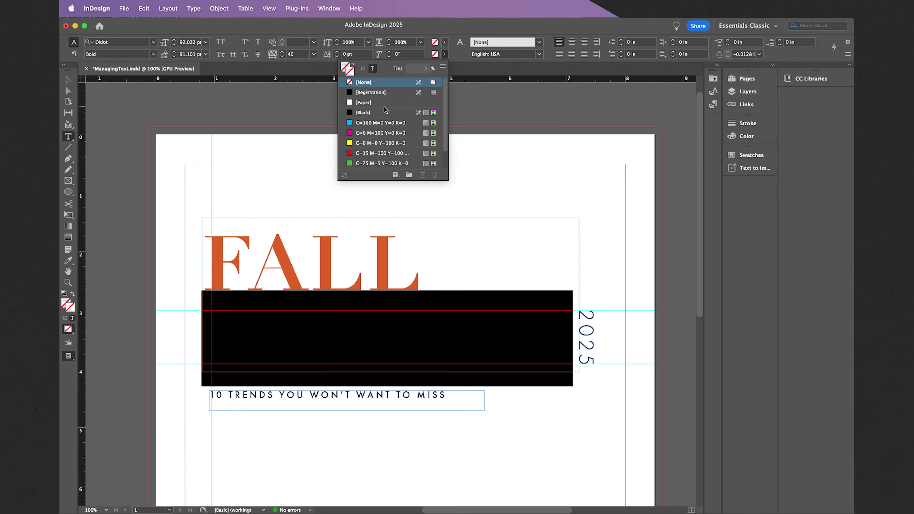
{"action": "left_click", "coordinate": [380, 115]}
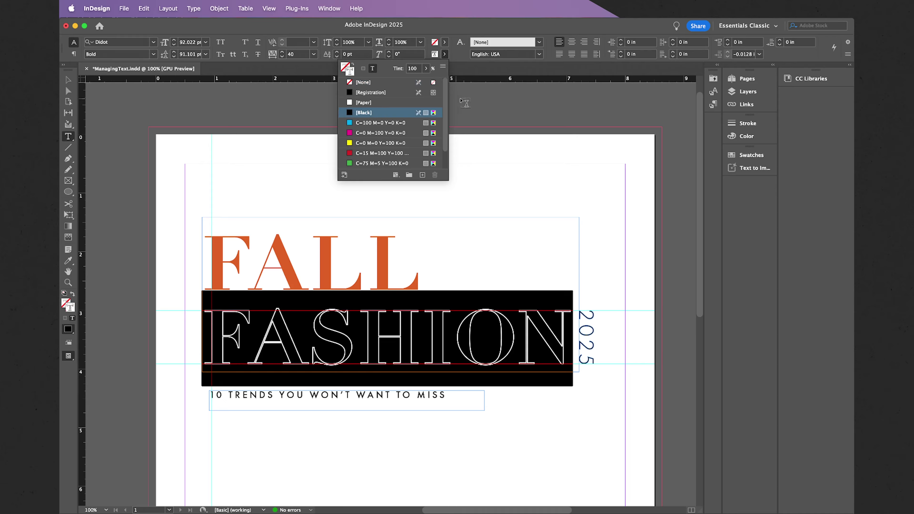
{"action": "left_click", "coordinate": [493, 338]}
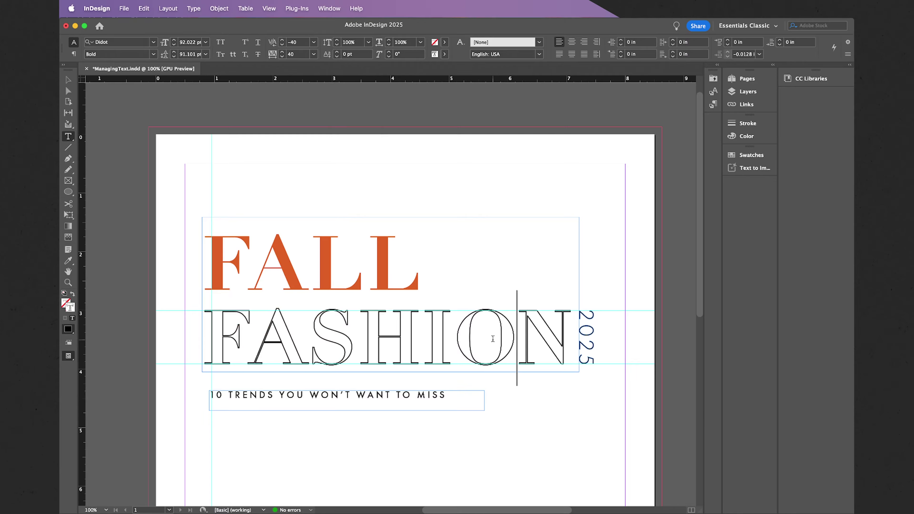
- Set the stroke weight of the word FASHION to 1 pt
{"action": "double_click", "coordinate": [492, 338]}
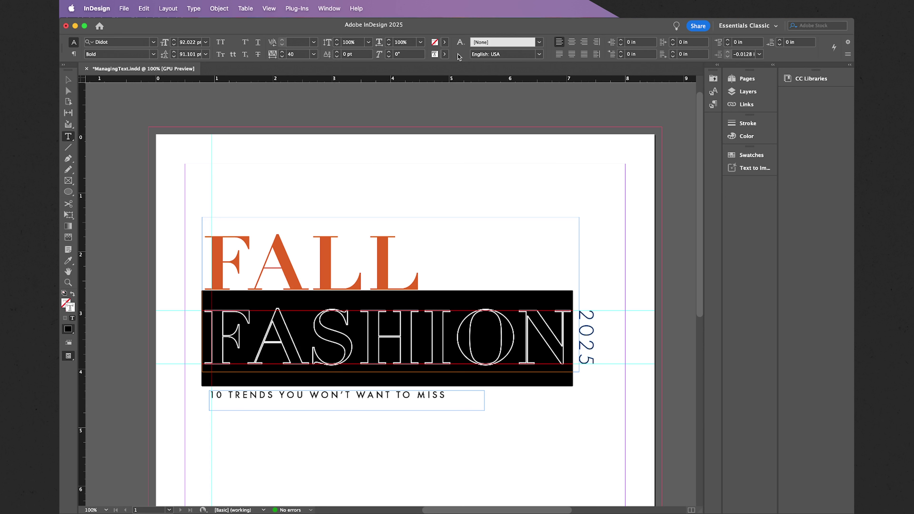
{"action": "left_click", "coordinate": [446, 54]}
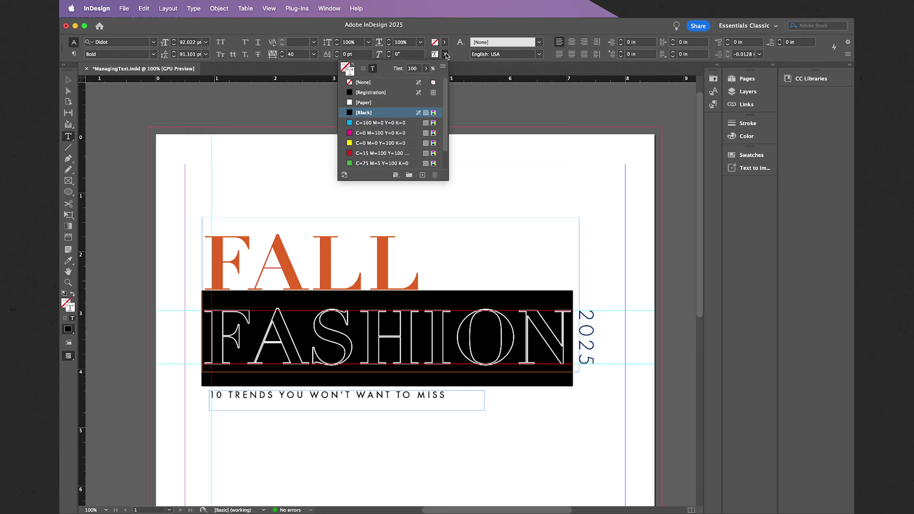
{"action": "left_click", "coordinate": [456, 52]}
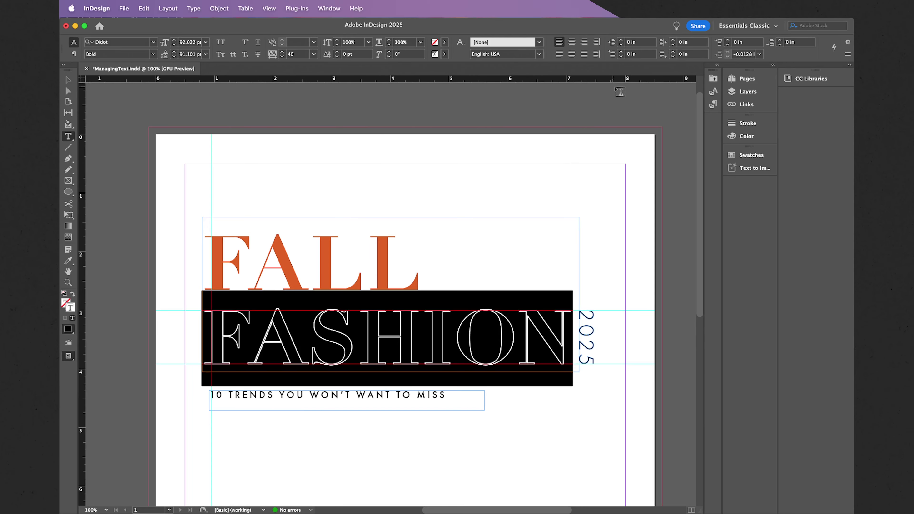
{"action": "left_click", "coordinate": [748, 123]}
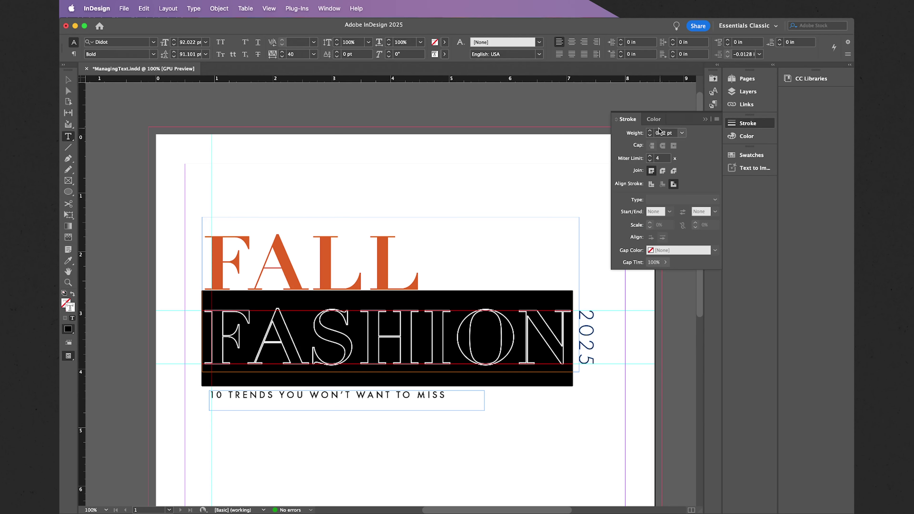
{"action": "left_click", "coordinate": [650, 131]}
{"action": "left_click", "coordinate": [650, 131]}
{"action": "left_click", "coordinate": [649, 131]}
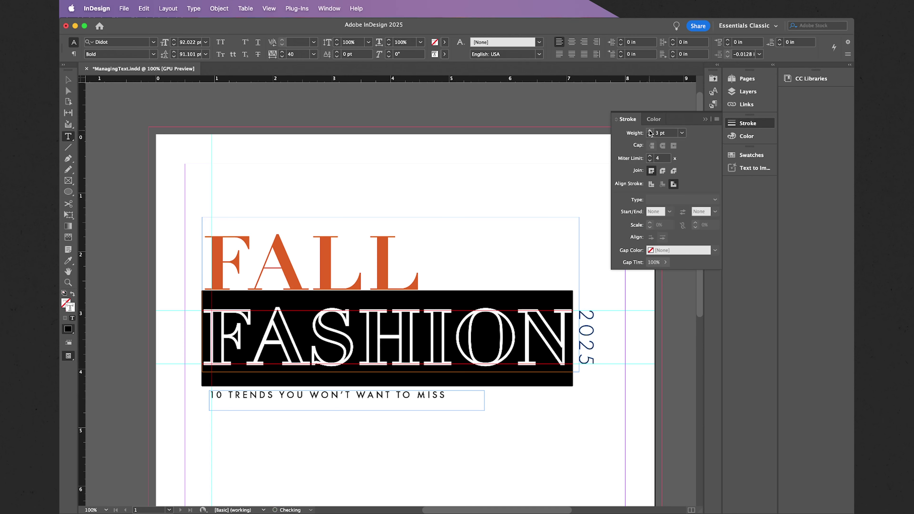
{"action": "left_click", "coordinate": [649, 135]}
{"action": "left_click", "coordinate": [650, 135]}
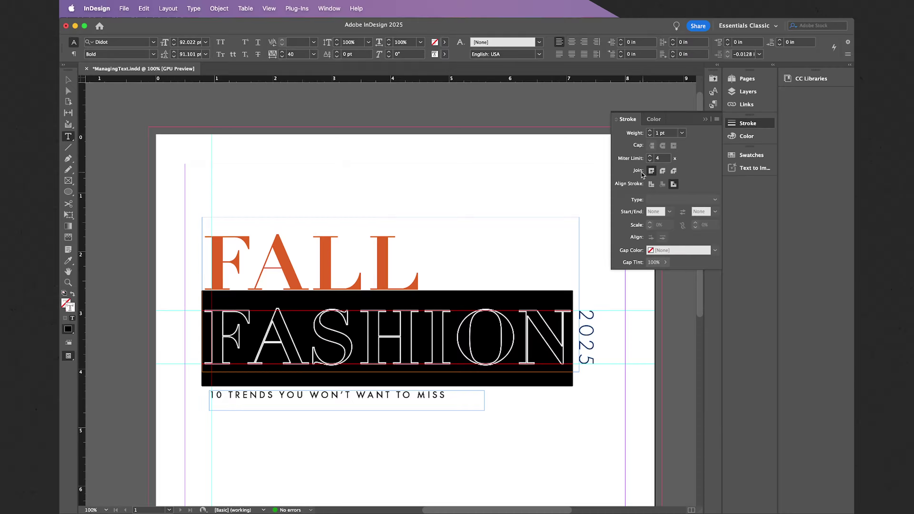
- Try a round join on the stroke of the word FASHION and raise its stroke weight to 5 pt
{"action": "left_click", "coordinate": [674, 171]}
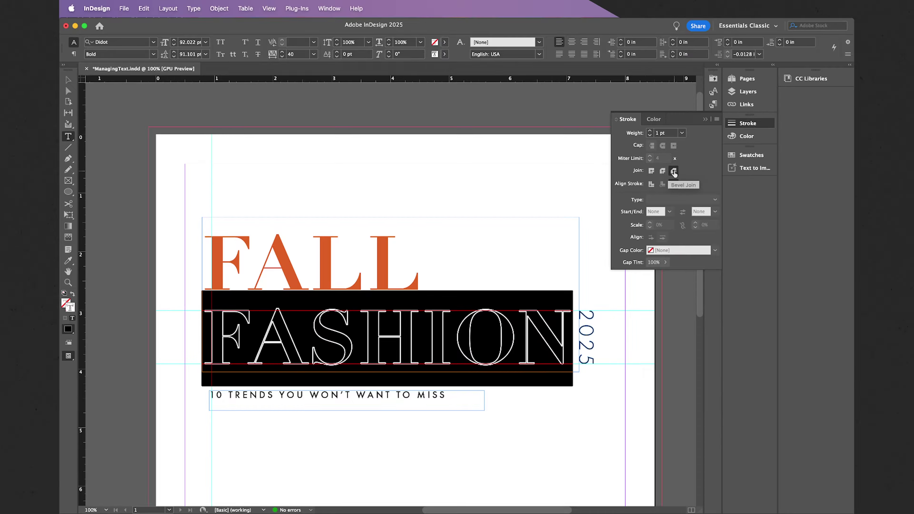
{"action": "left_click", "coordinate": [662, 172]}
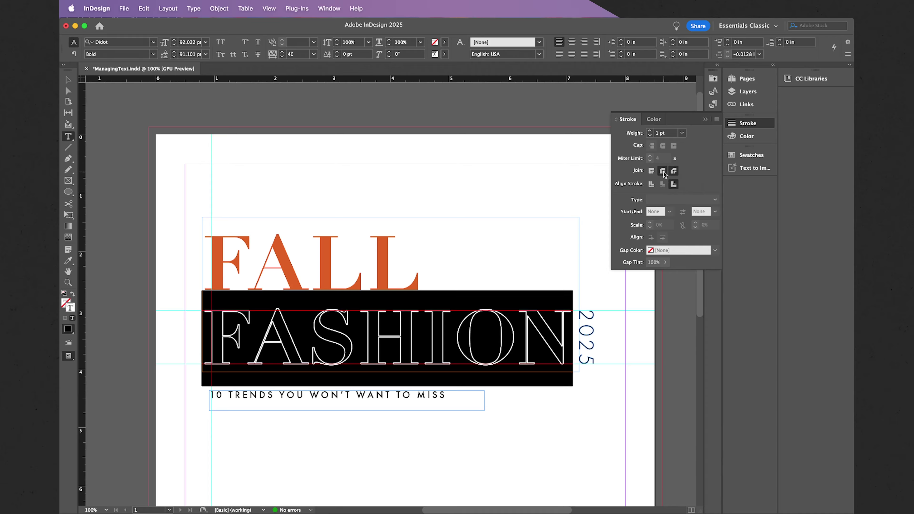
{"action": "left_click", "coordinate": [649, 131]}
{"action": "left_click", "coordinate": [649, 132]}
{"action": "left_click", "coordinate": [649, 131]}
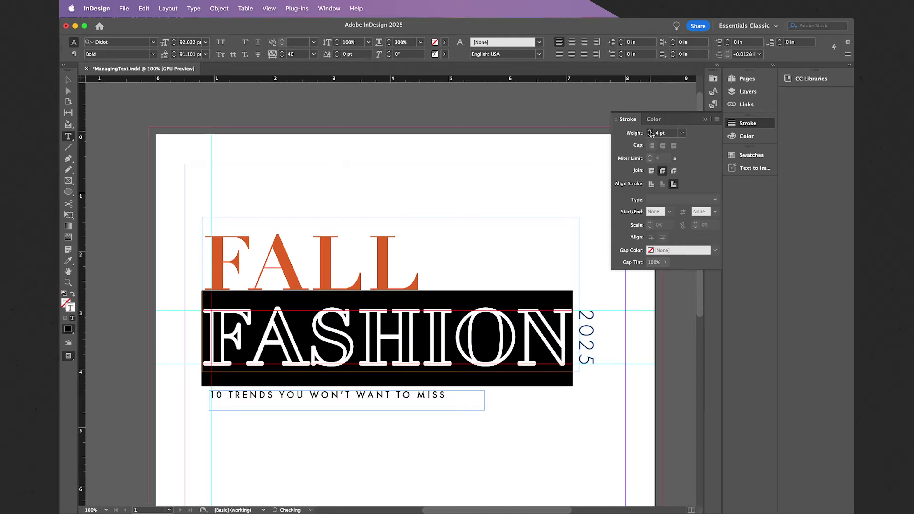
{"action": "left_click", "coordinate": [650, 132]}
- Compare the miter, round and bevel joins on the stroke of FASHION, ending on Bevel Join
{"action": "left_click", "coordinate": [651, 171]}
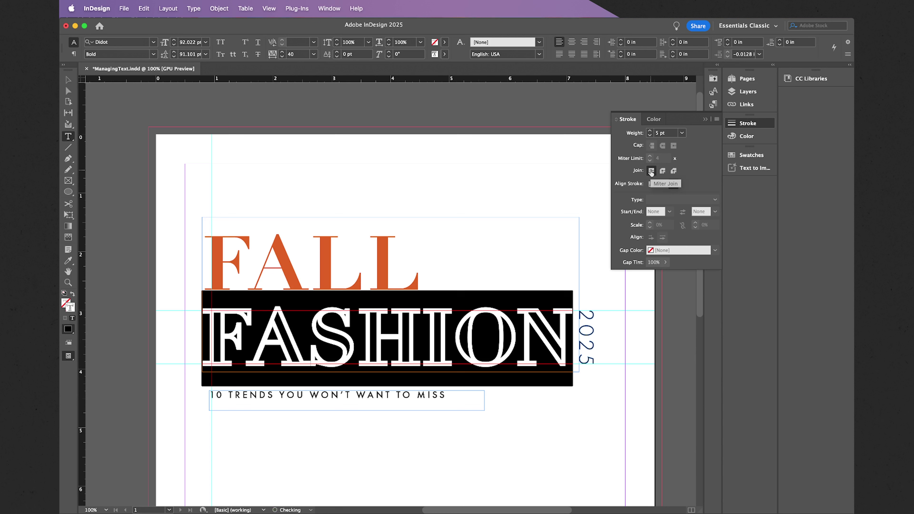
{"action": "left_click", "coordinate": [662, 171]}
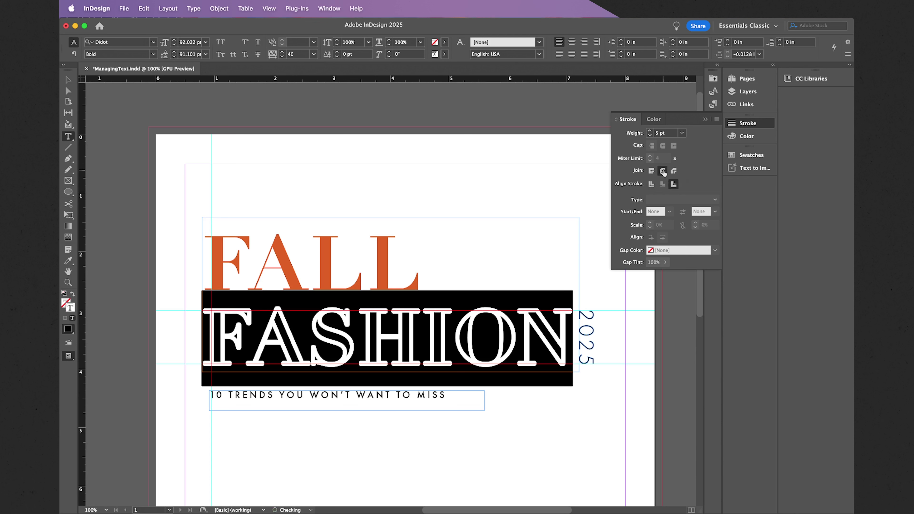
{"action": "left_click", "coordinate": [674, 171]}
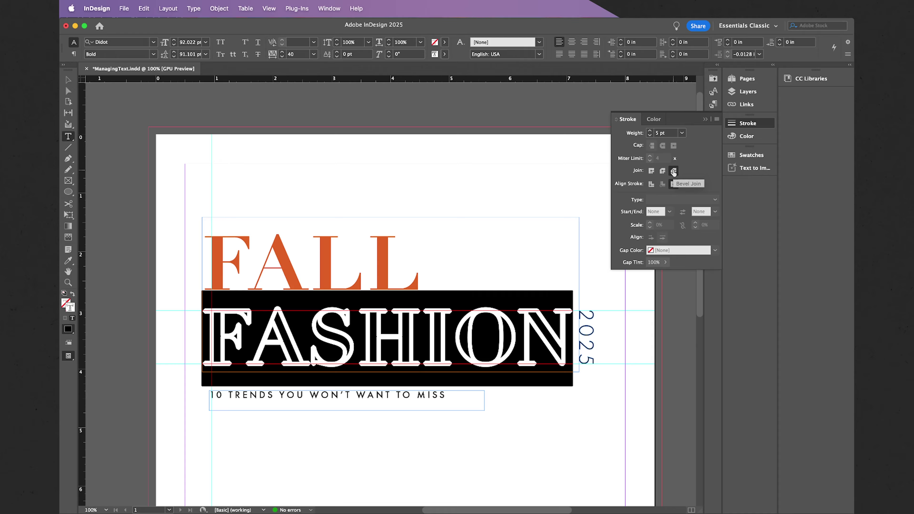
{"action": "left_click", "coordinate": [705, 119]}
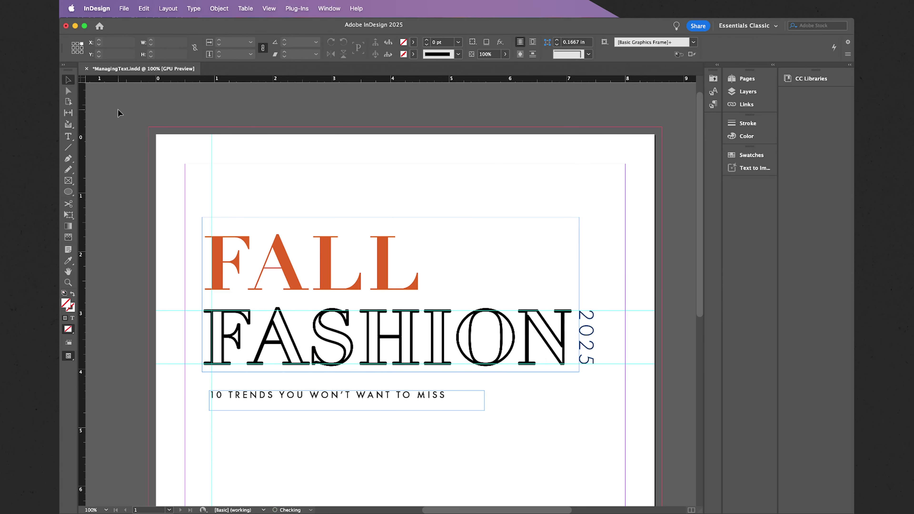
- Undo the stroke join, stroke weight, black stroke and None fill changes made to the word FASHION
{"action": "key", "text": "super+z"}
{"action": "key", "text": "super+z"}
{"action": "key", "text": "super+shift+z"}
{"action": "key", "text": "super+shift+z"}
{"action": "key", "text": "super+z"}
{"action": "key", "text": "super+z"}
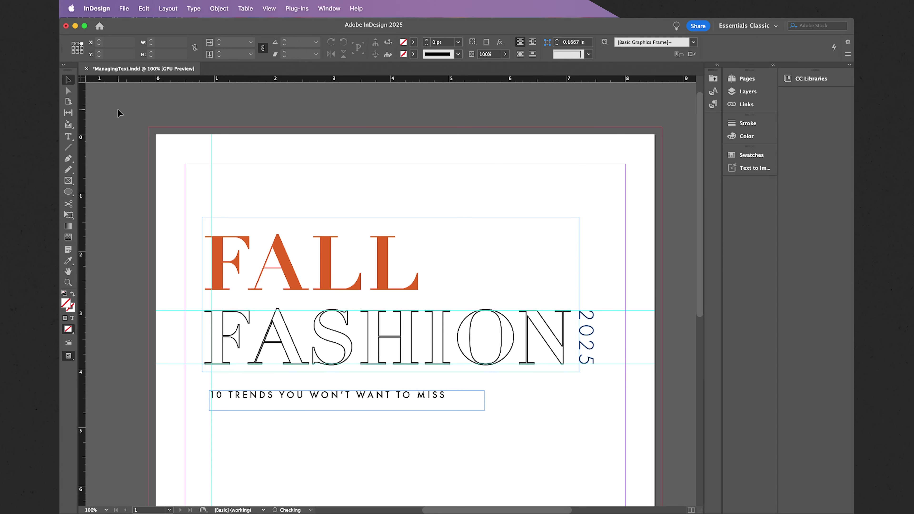
{"action": "key", "text": "super+z"}
{"action": "key", "text": "super+z"}
{"action": "scroll", "coordinate": [119, 113], "scroll_direction": "down", "scroll_amount": 2}
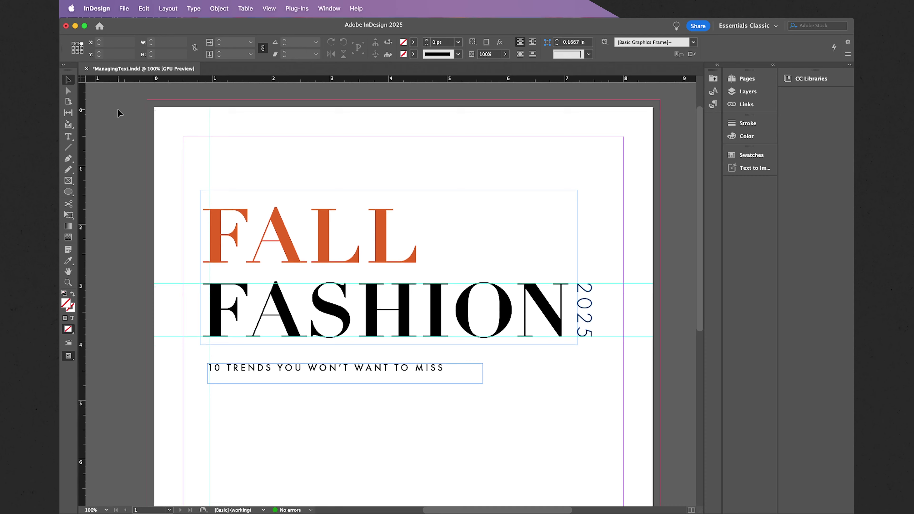